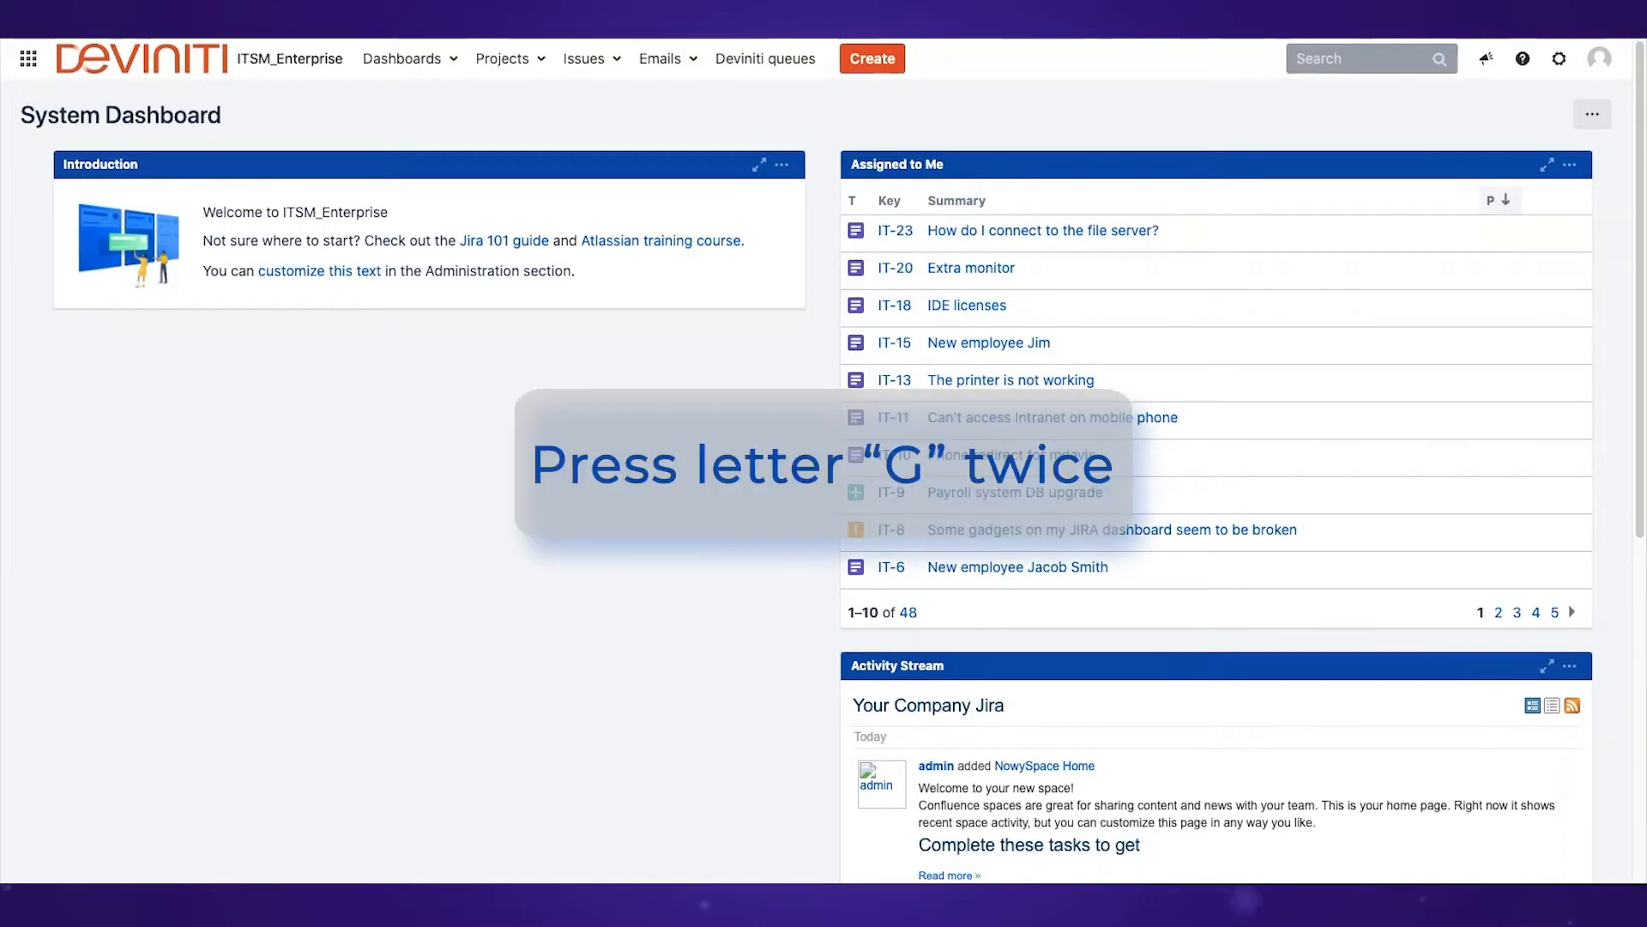
Search the administration actions for "cust" and open the Custom fields page in the issue administration
{"action": "key", "text": "g"}
{"action": "key", "text": "g"}
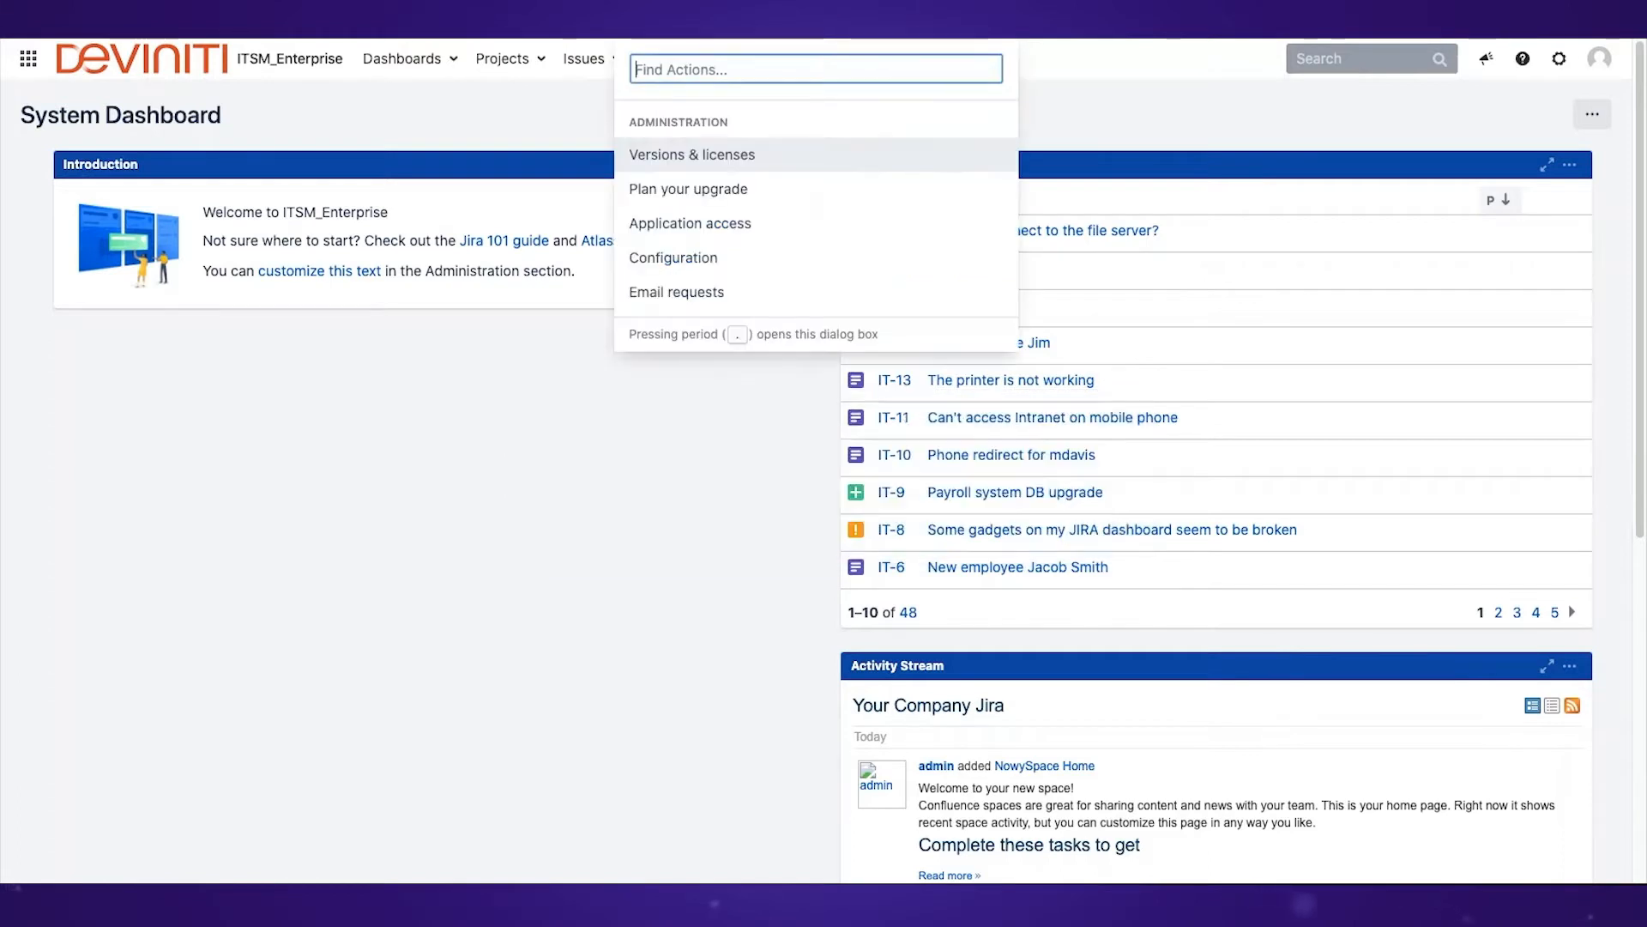
{"action": "type", "text": "cust"}
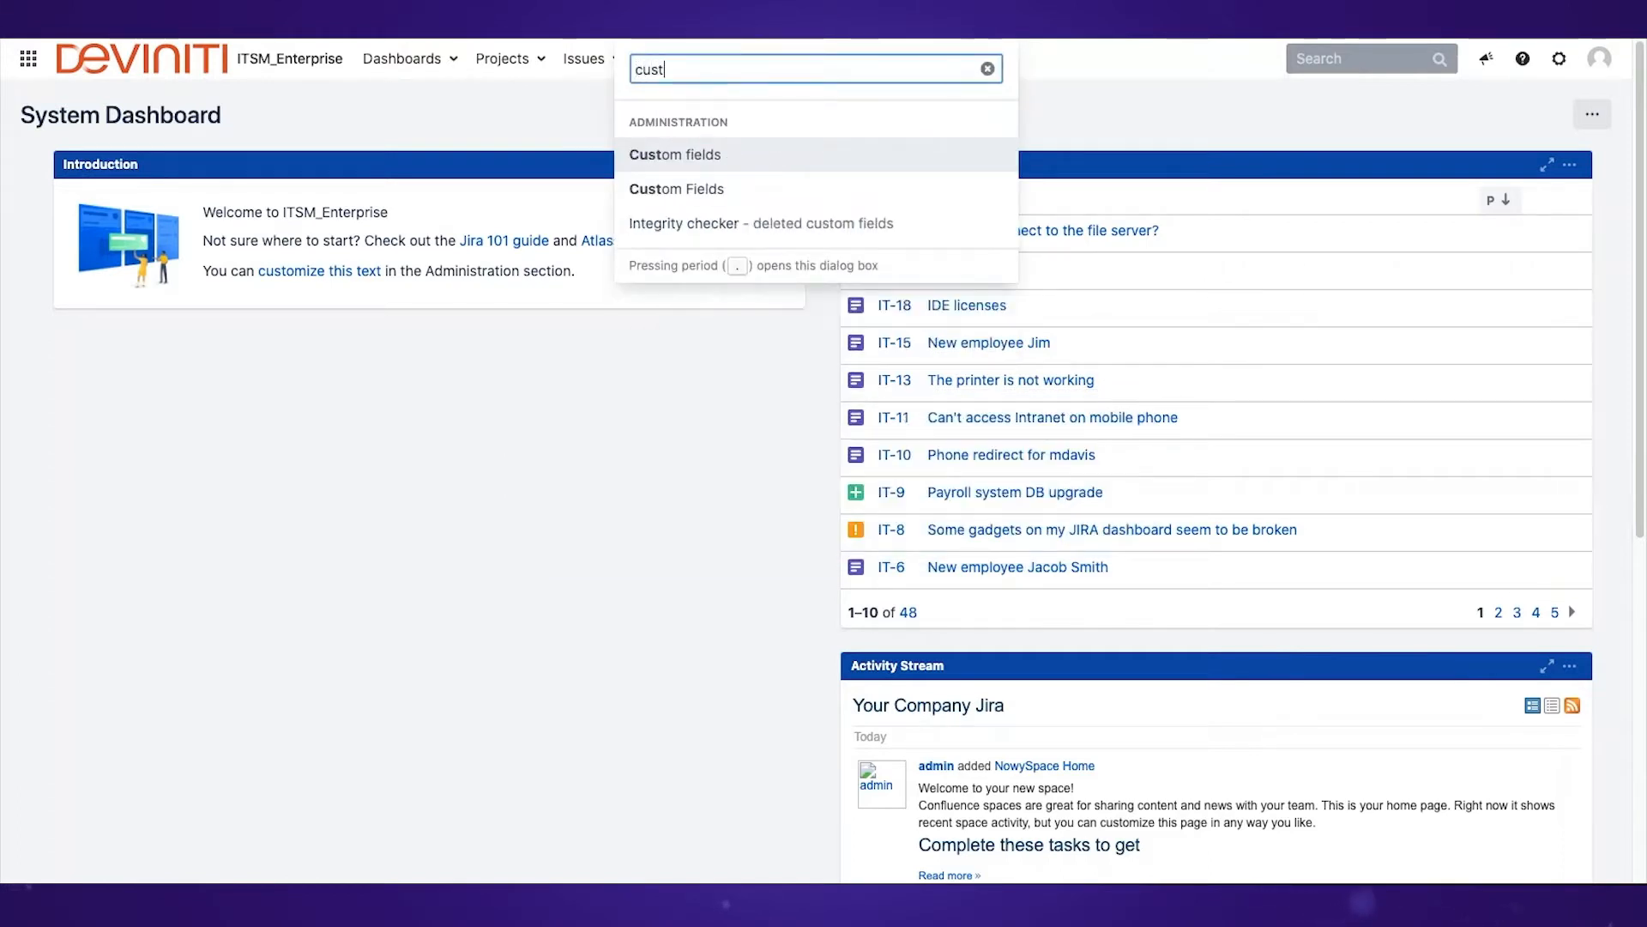
{"action": "key", "text": "Escape"}
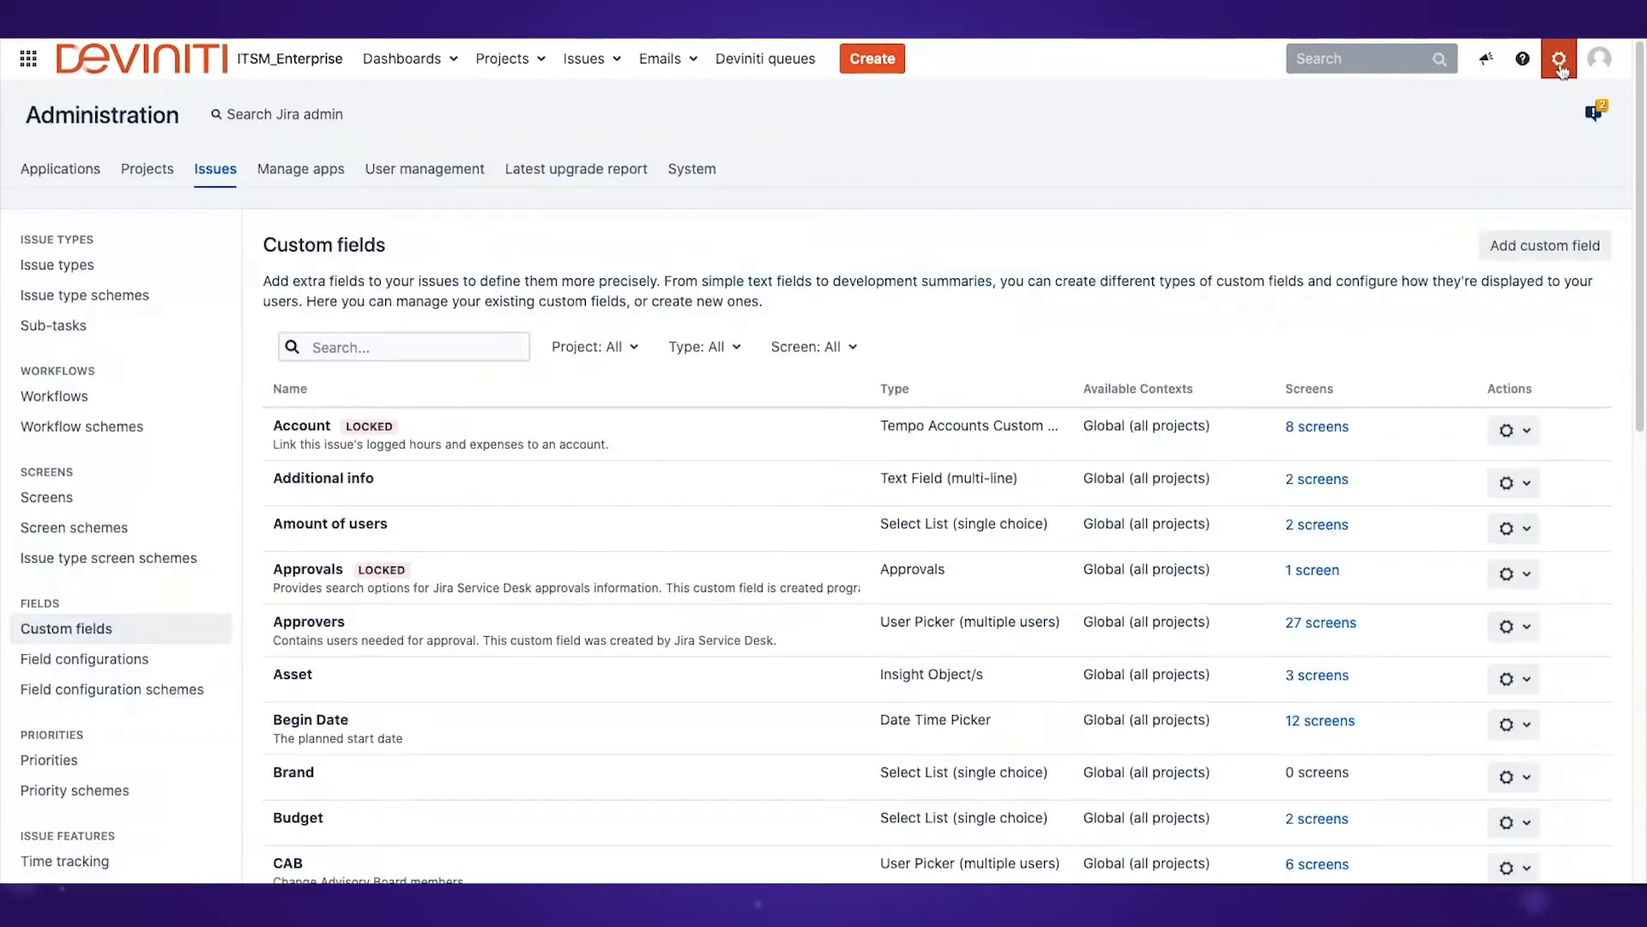
{"action": "left_click", "coordinate": [1559, 60]}
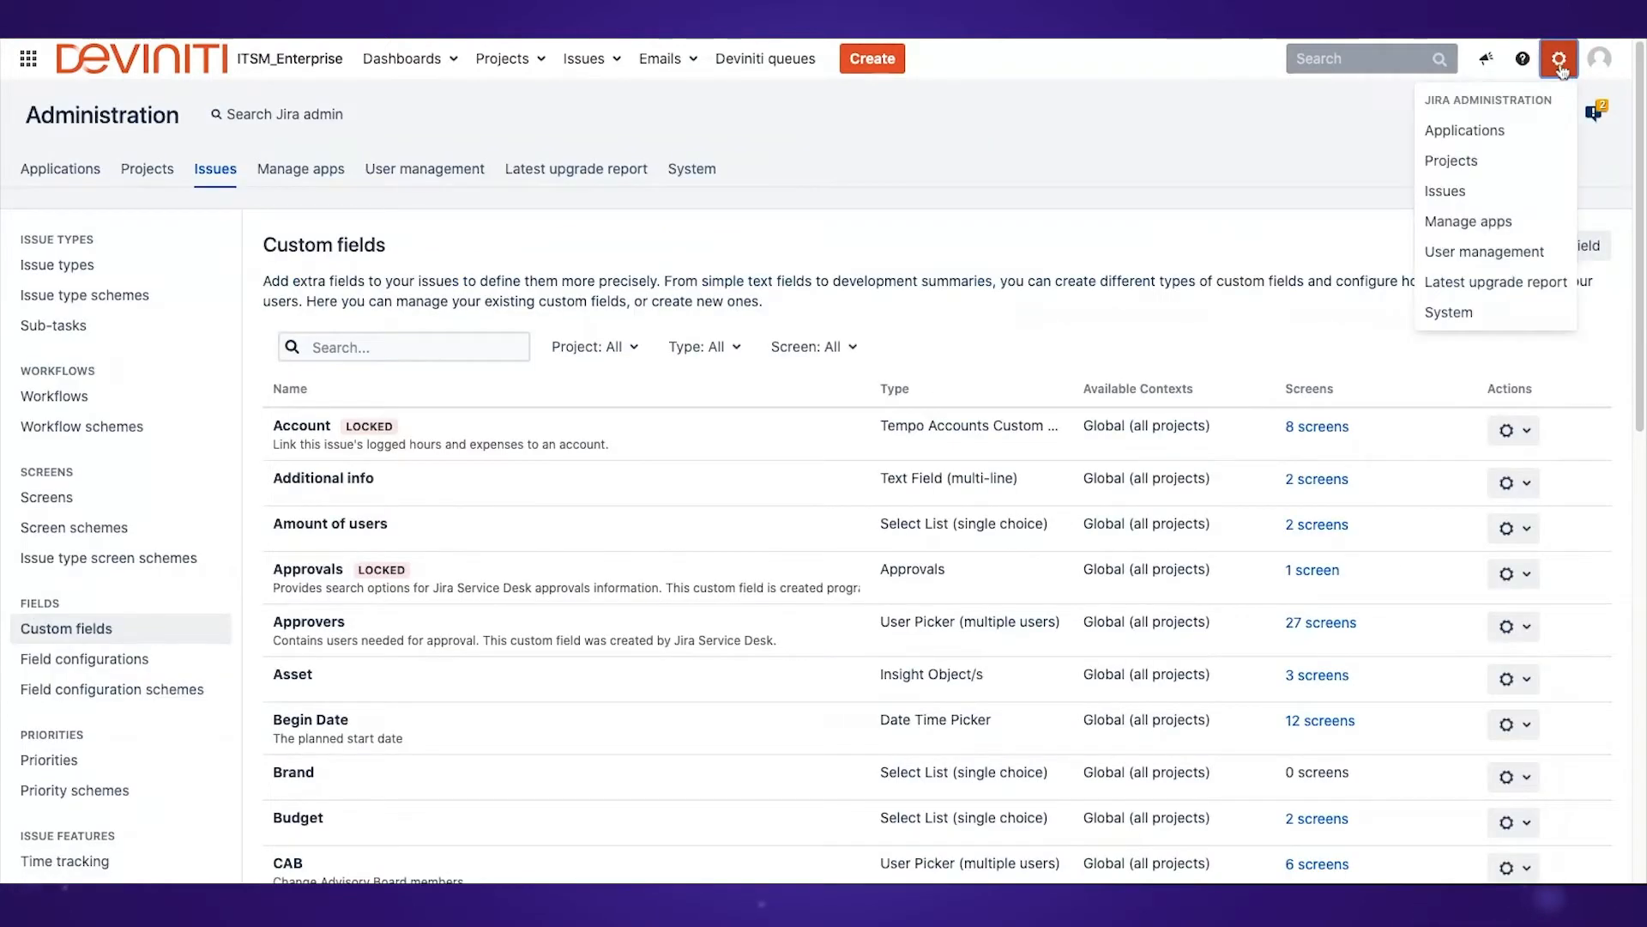
{"action": "left_click", "coordinate": [1464, 204]}
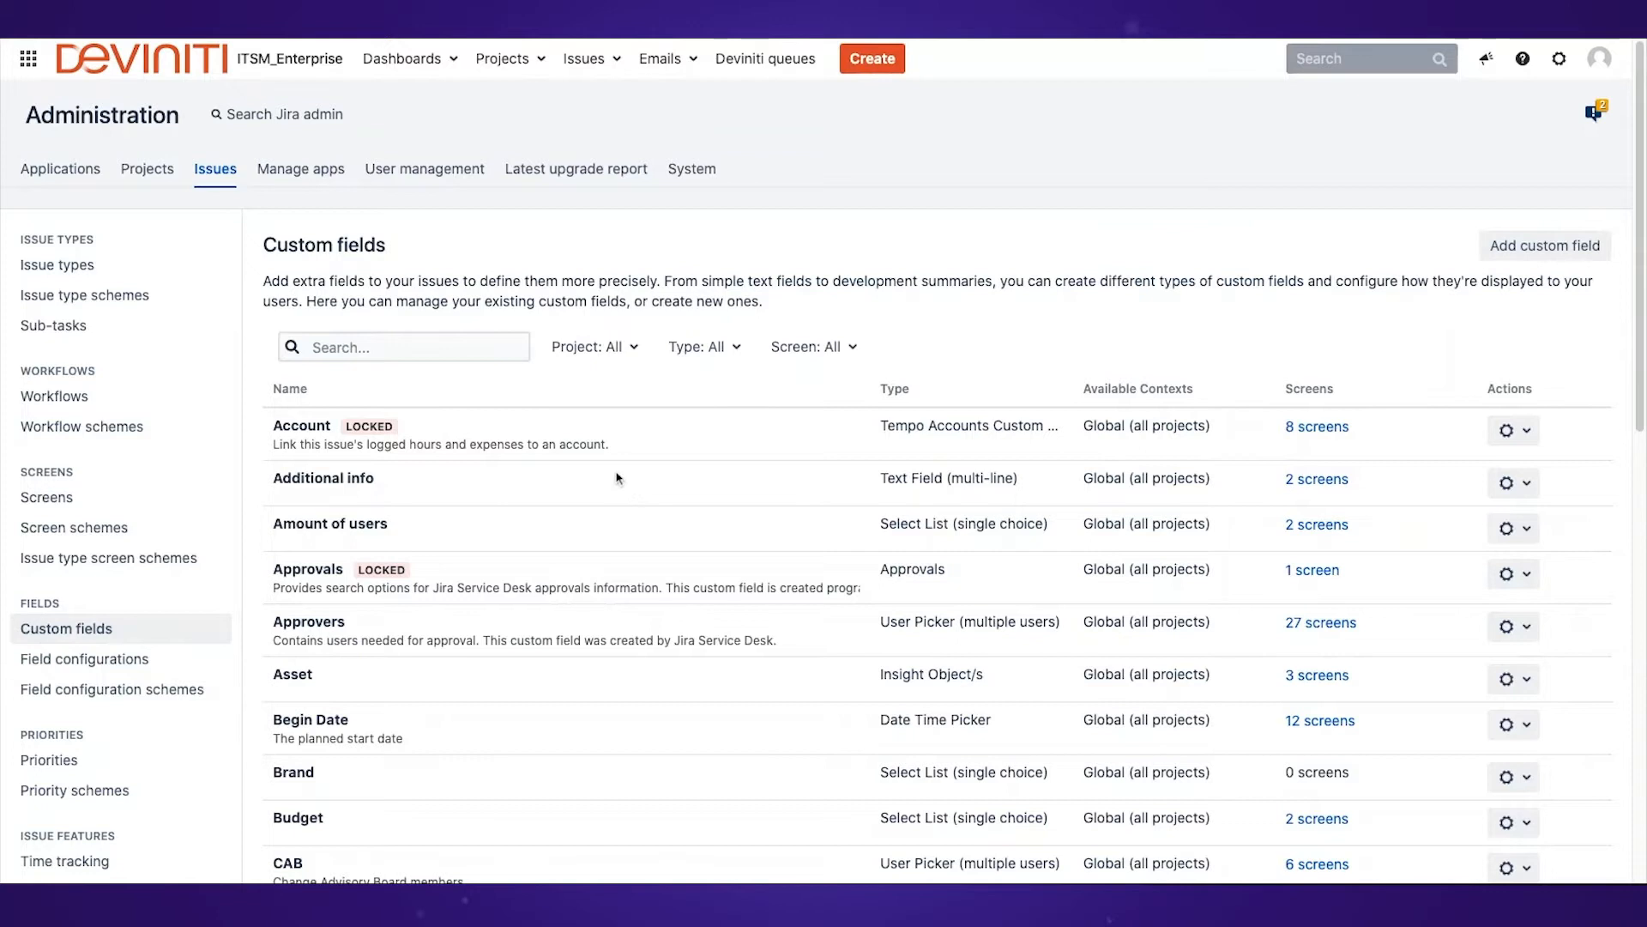
Start adding a custom field, browse the Standard and Advanced types, and choose the standard Select List (single choice) type
{"action": "left_click", "coordinate": [1544, 247]}
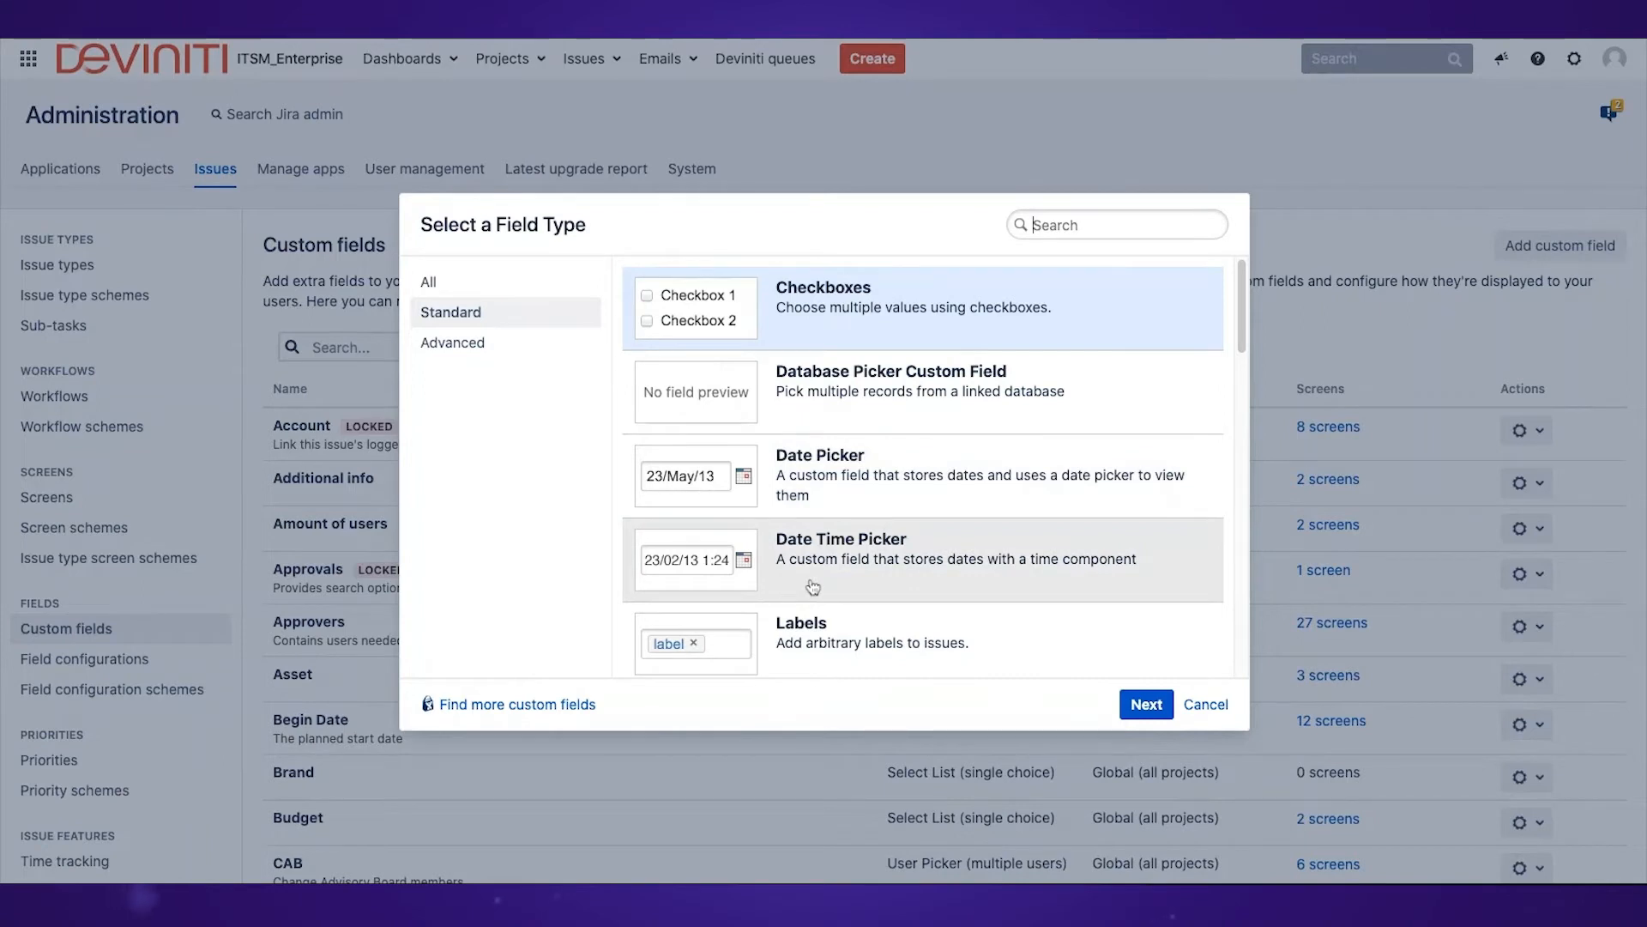
{"action": "scroll", "coordinate": [813, 587], "scroll_direction": "down", "scroll_amount": 3}
{"action": "scroll", "coordinate": [924, 463], "scroll_direction": "down", "scroll_amount": 12}
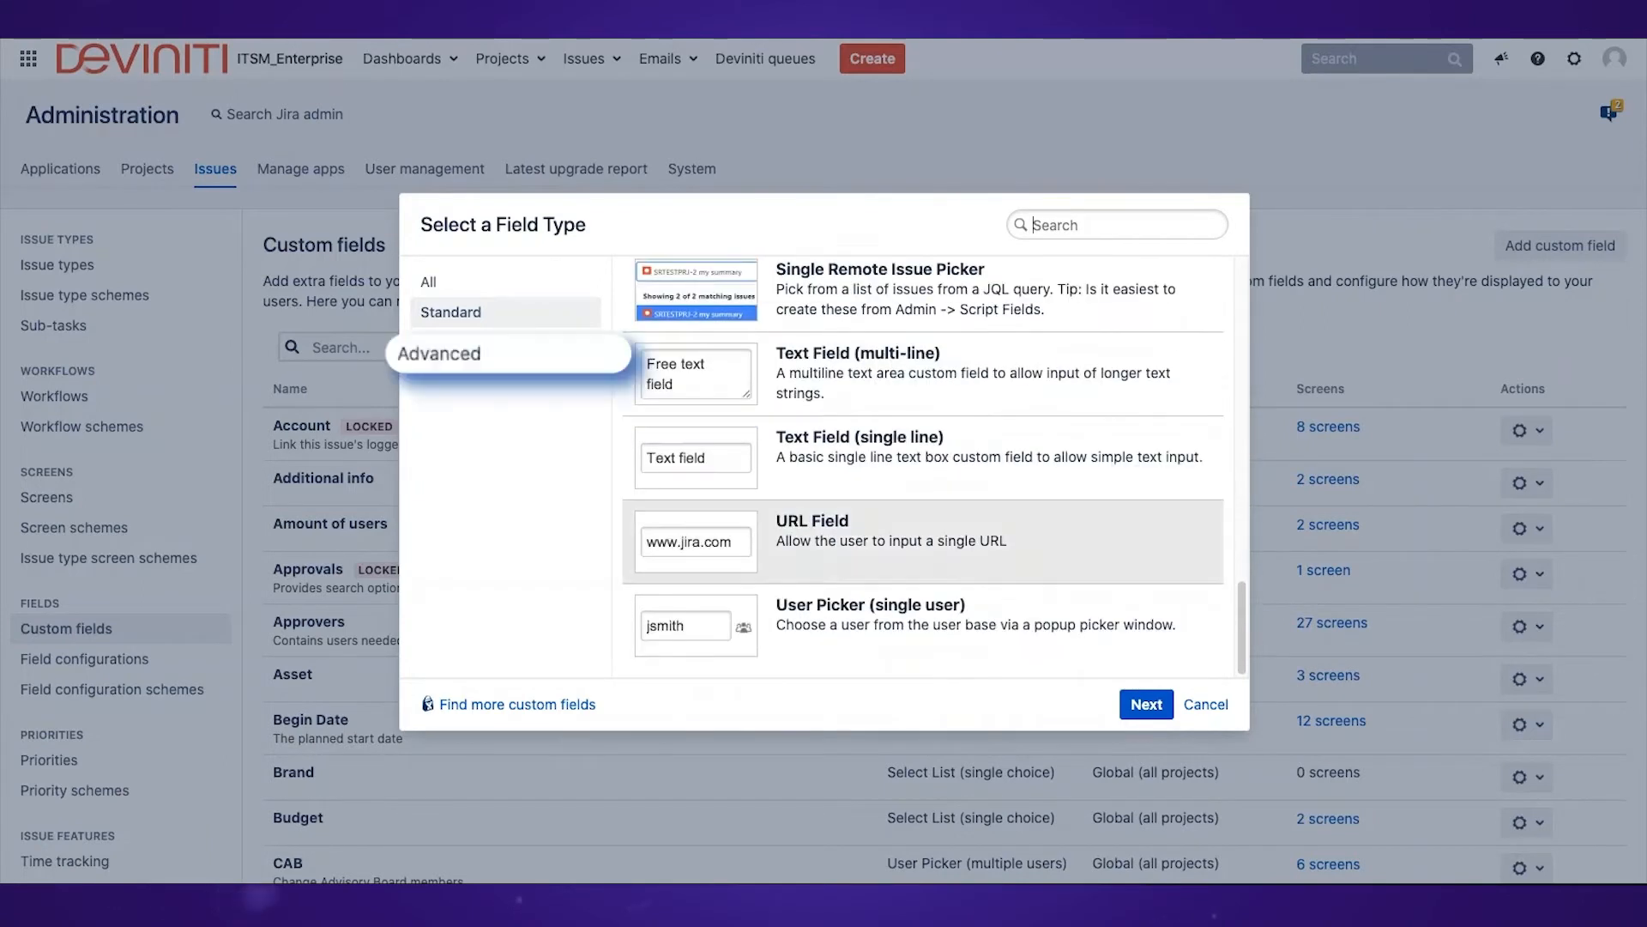
{"action": "left_click", "coordinate": [459, 342]}
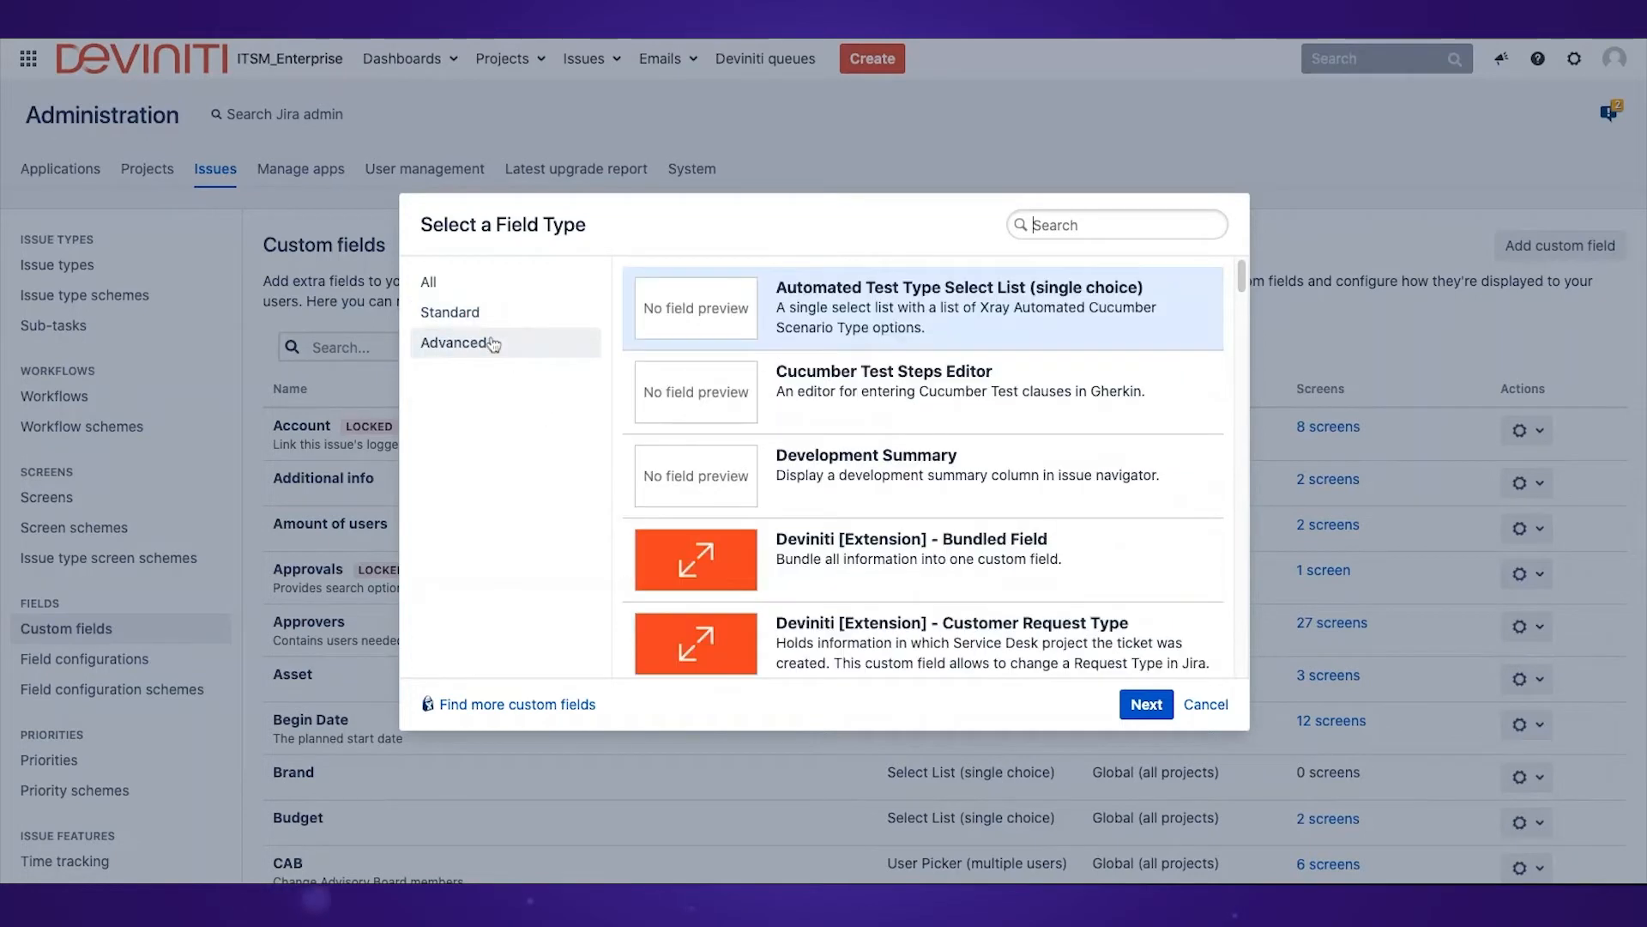
{"action": "scroll", "coordinate": [1064, 370], "scroll_direction": "down", "scroll_amount": 2}
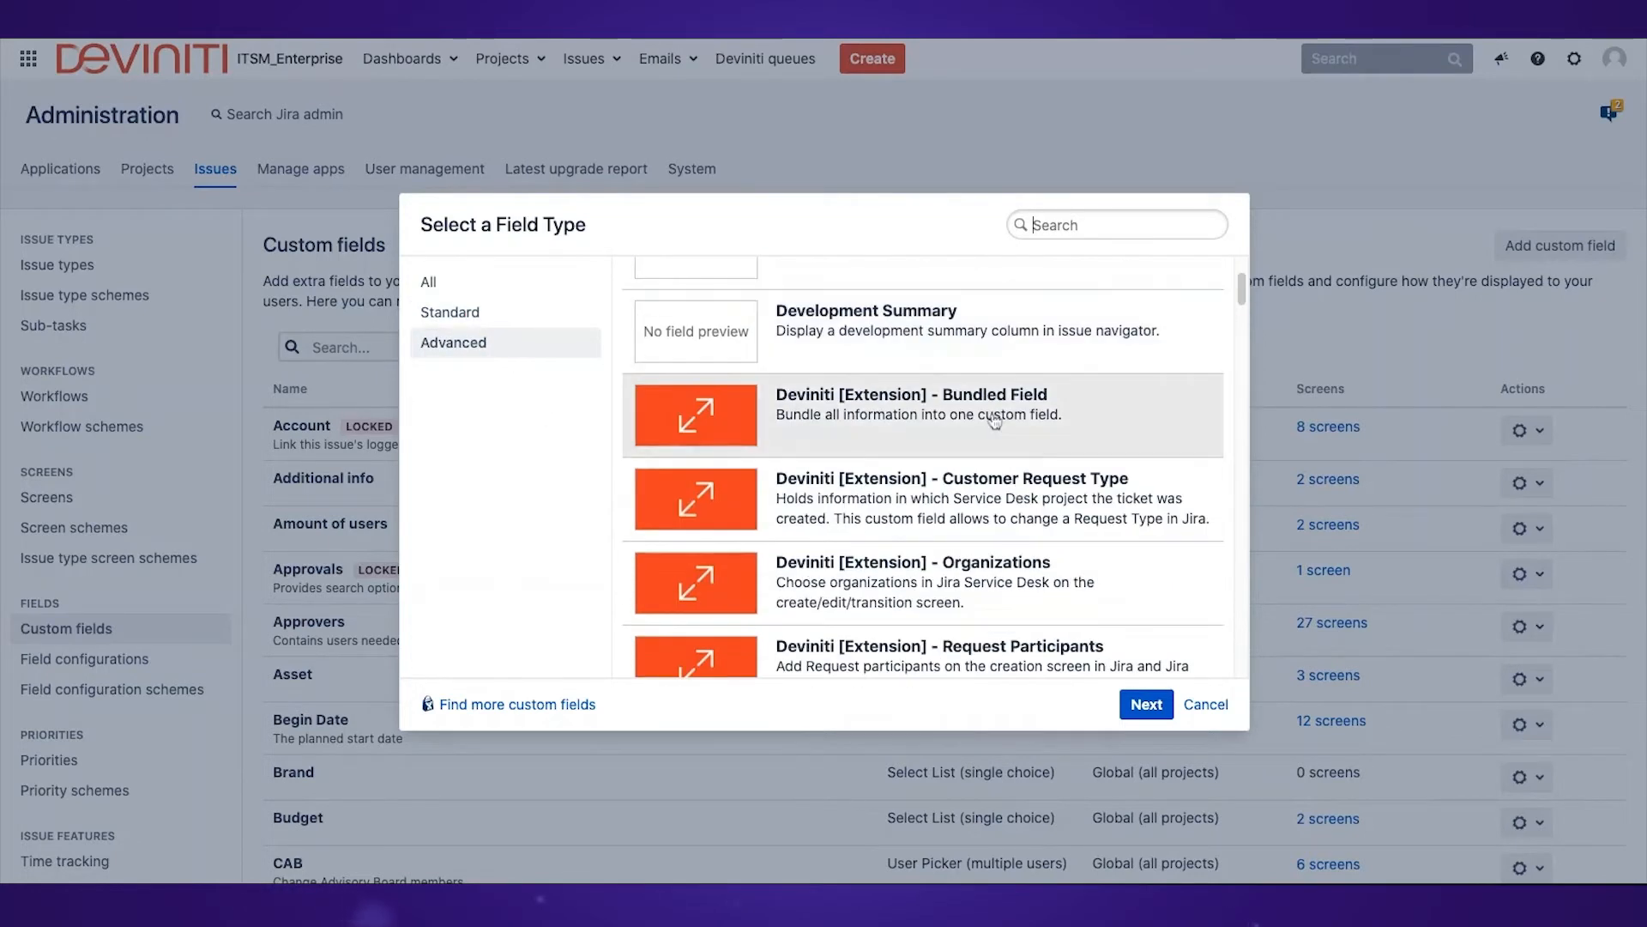
{"action": "scroll", "coordinate": [989, 423], "scroll_direction": "down", "scroll_amount": 2}
{"action": "scroll", "coordinate": [989, 422], "scroll_direction": "down", "scroll_amount": 3}
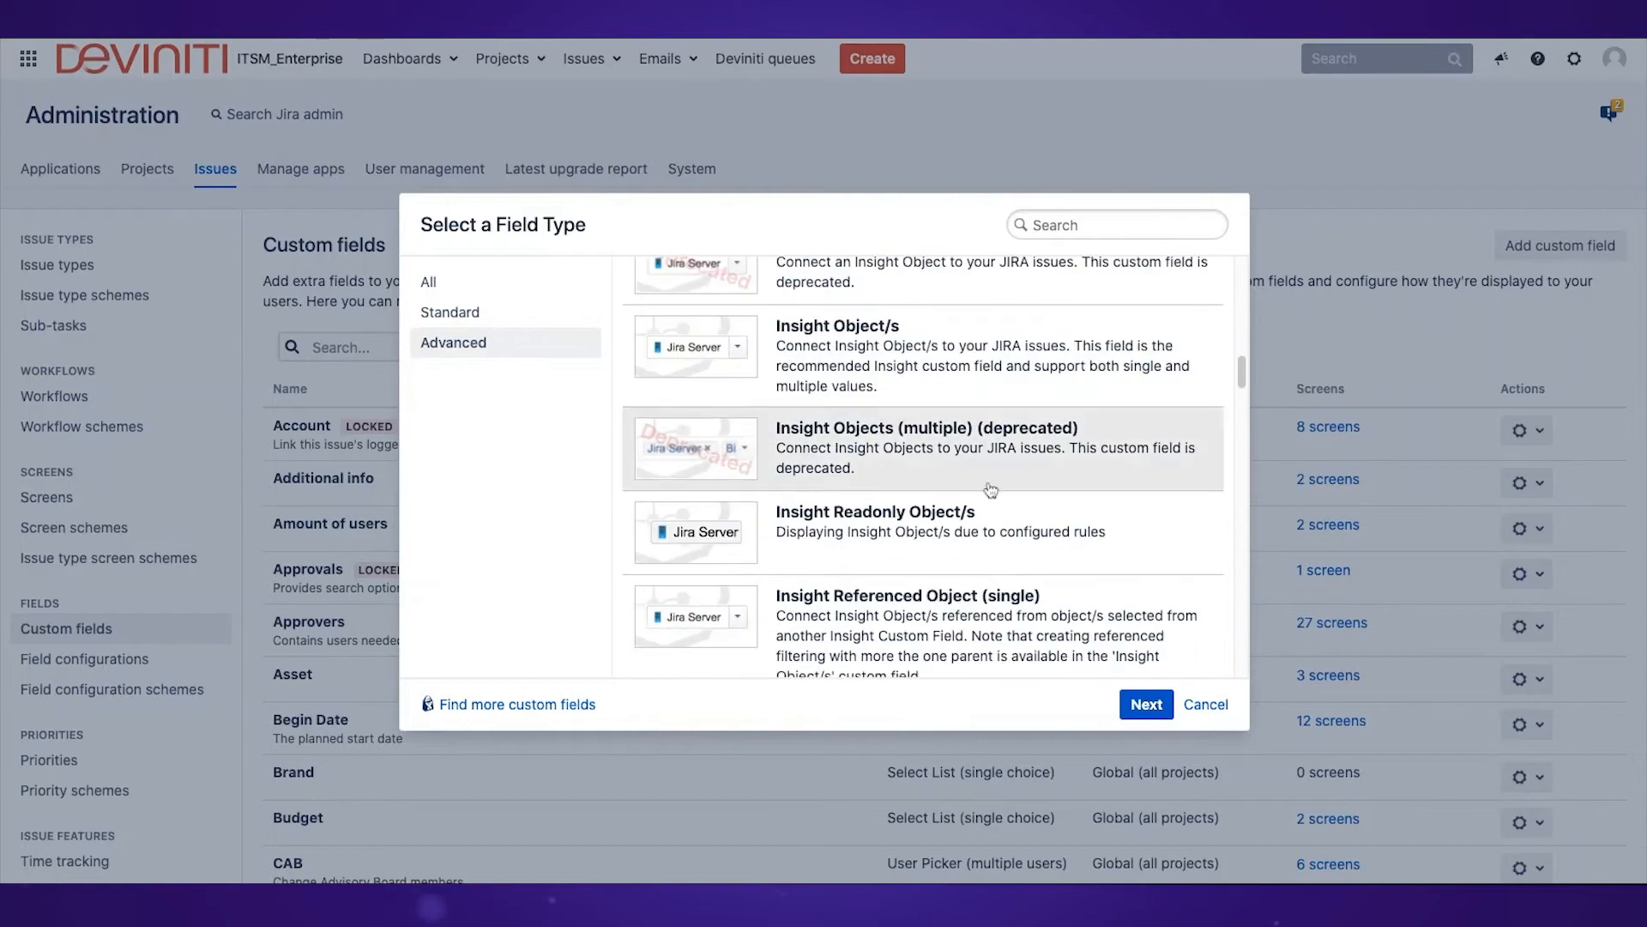
{"action": "scroll", "coordinate": [1005, 520], "scroll_direction": "up", "scroll_amount": 8}
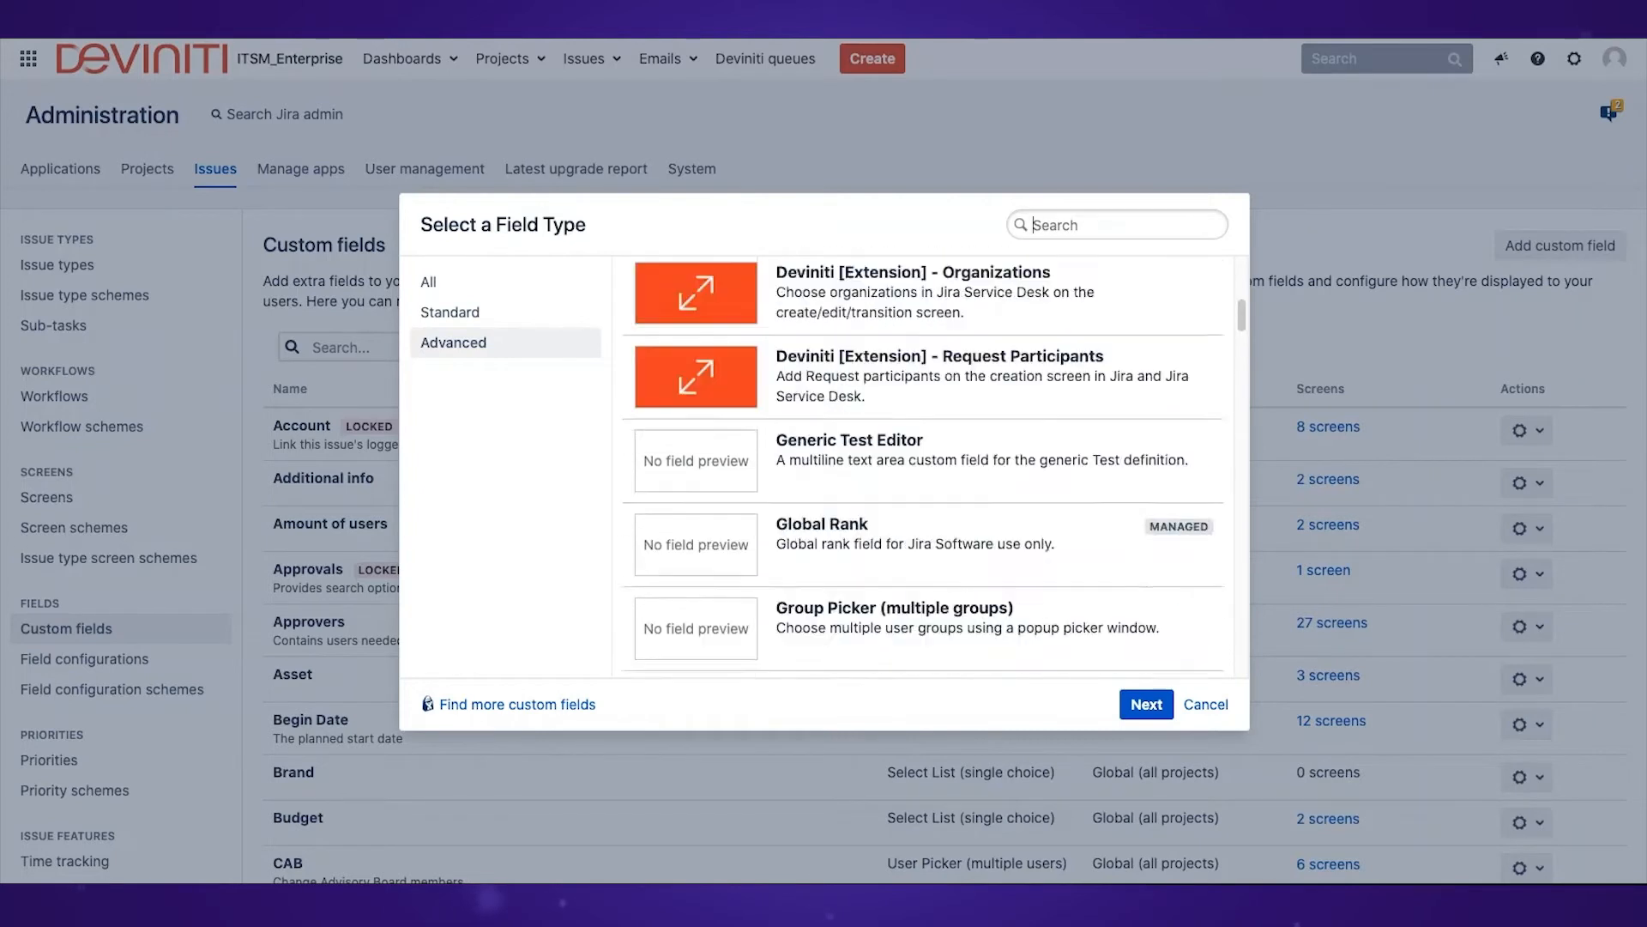
{"action": "left_click", "coordinate": [483, 315]}
{"action": "scroll", "coordinate": [938, 550], "scroll_direction": "down", "scroll_amount": 8}
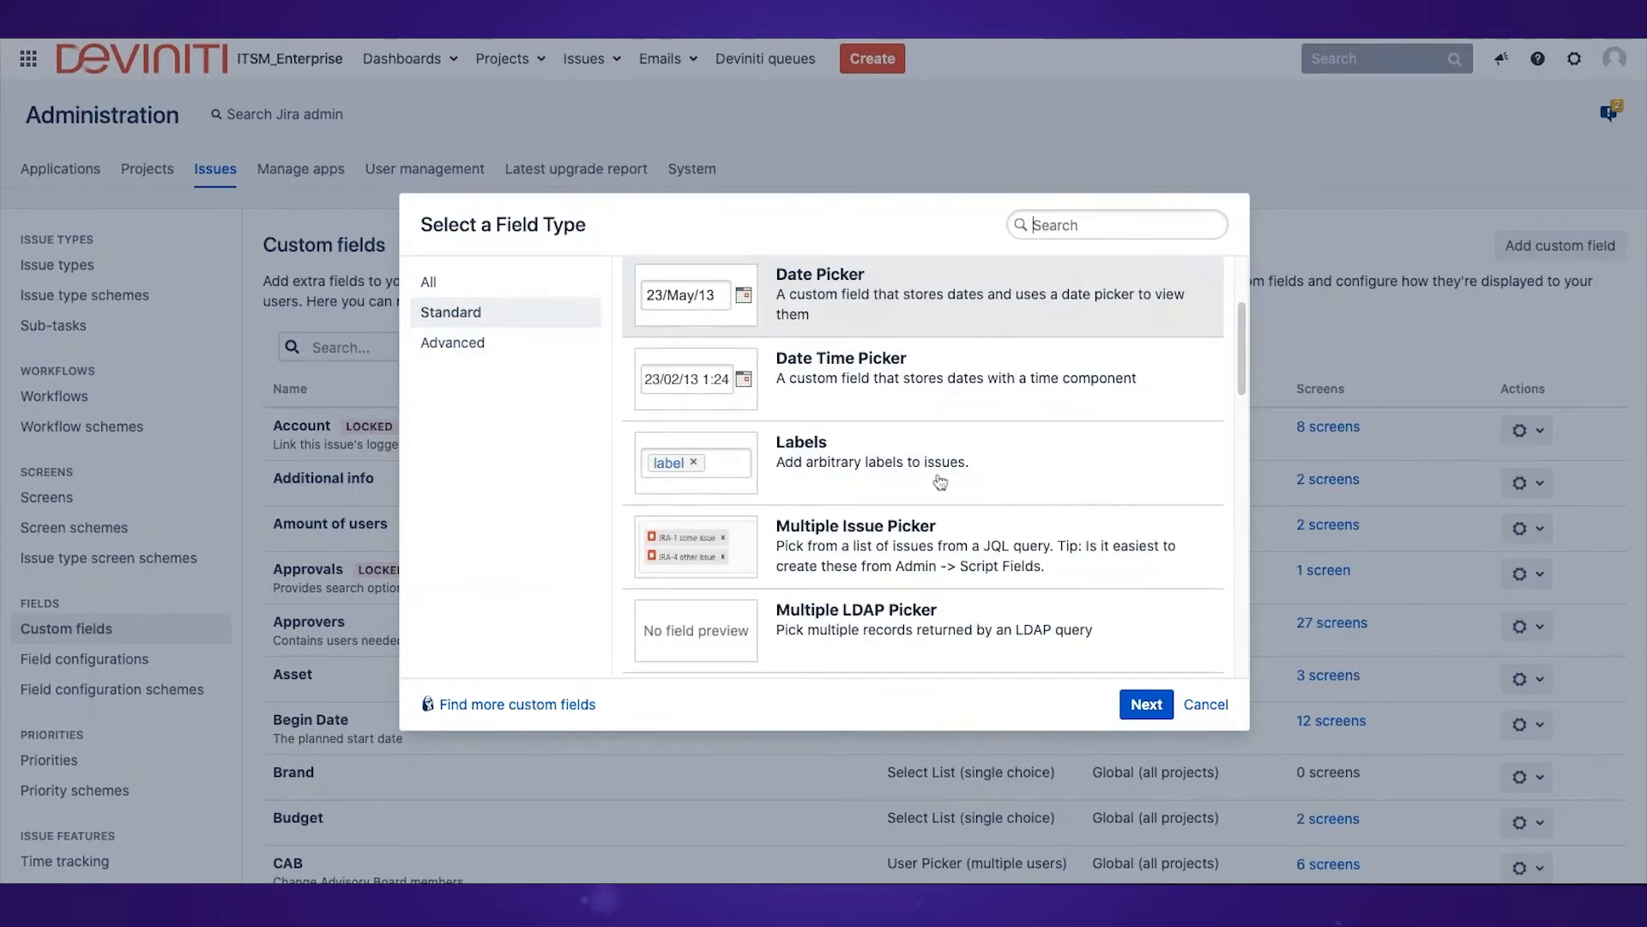
{"action": "left_click", "coordinate": [873, 521]}
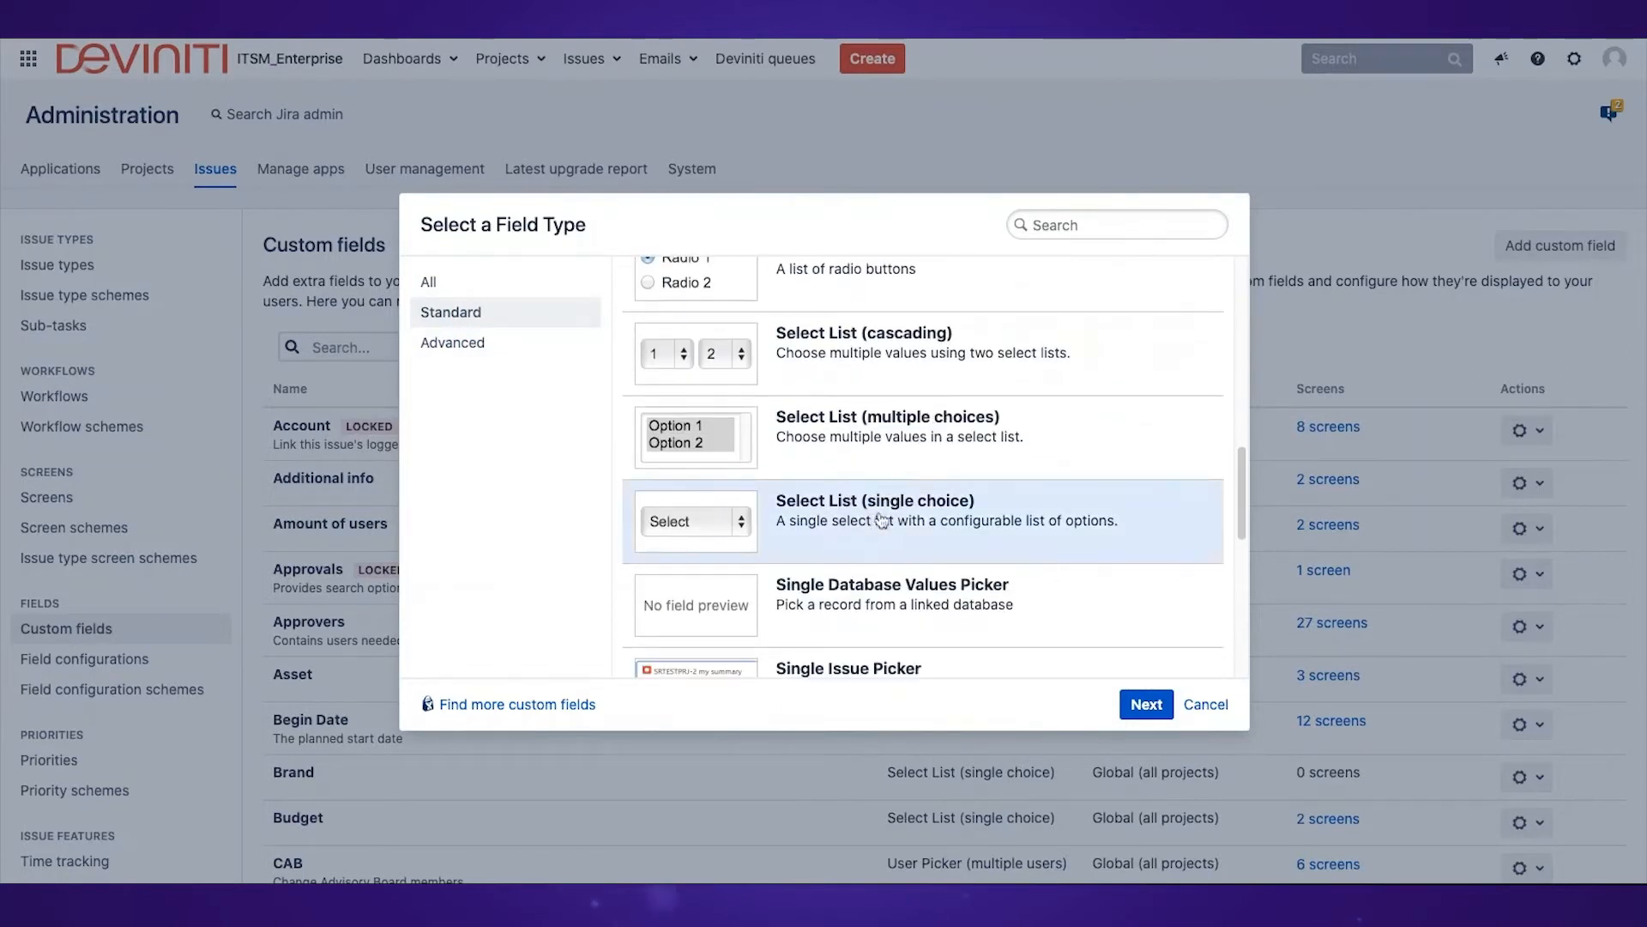
{"action": "left_click", "coordinate": [1146, 704]}
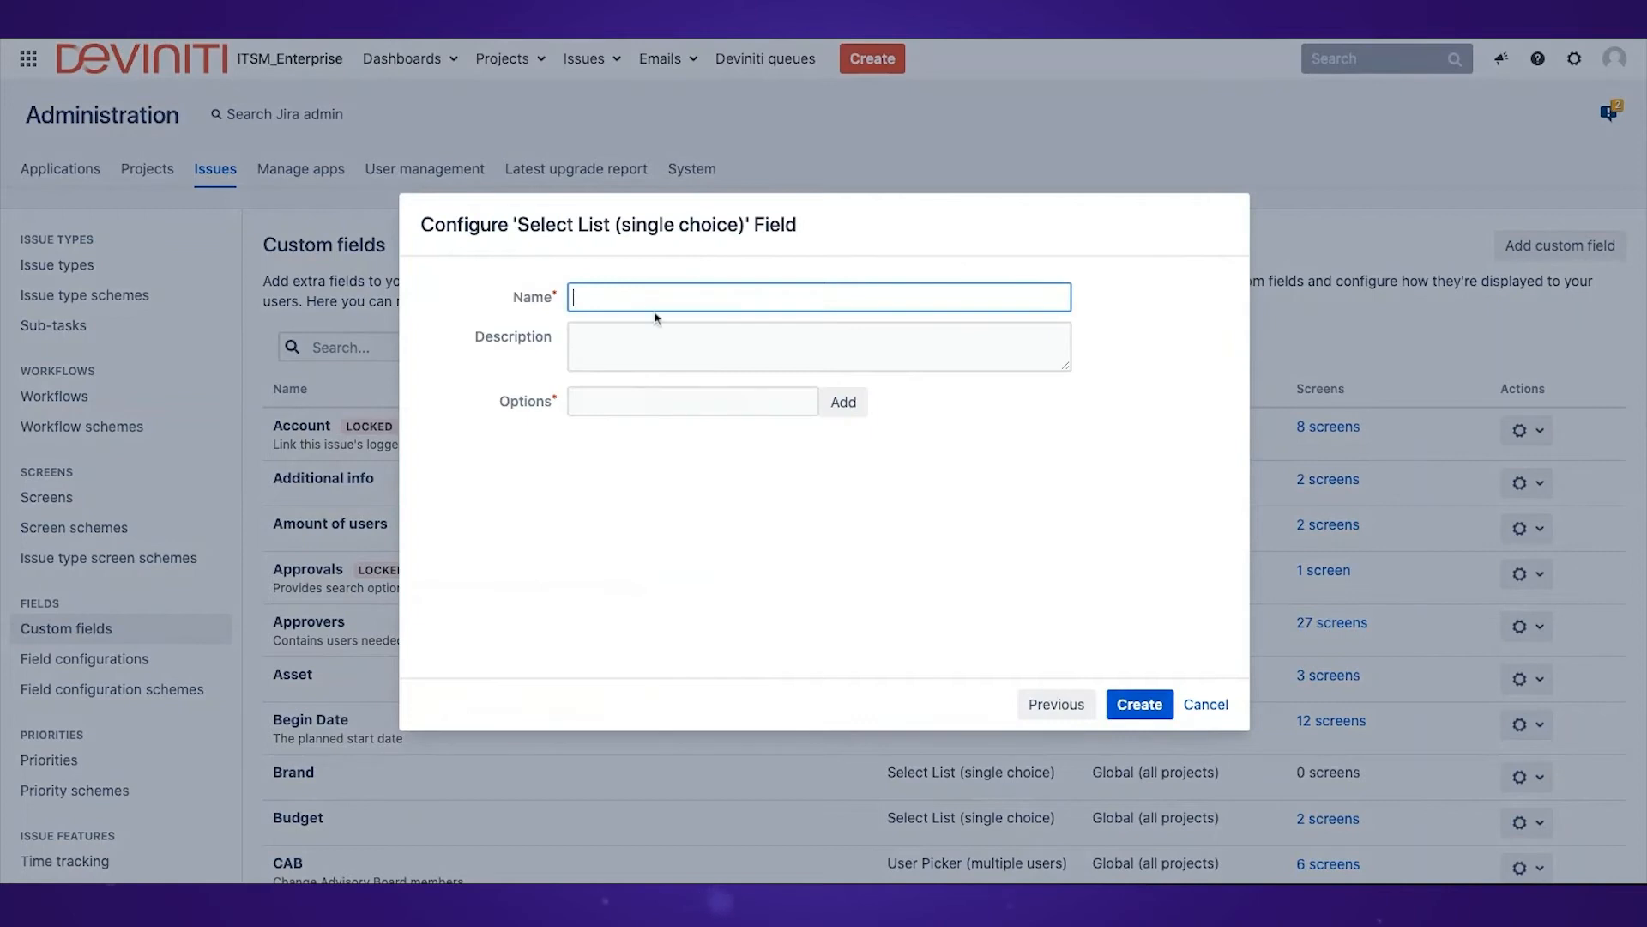
Name the field "Our first custom field", add the options "First one" and "Second one", and create it
{"action": "type", "text": "Our first custom field"}
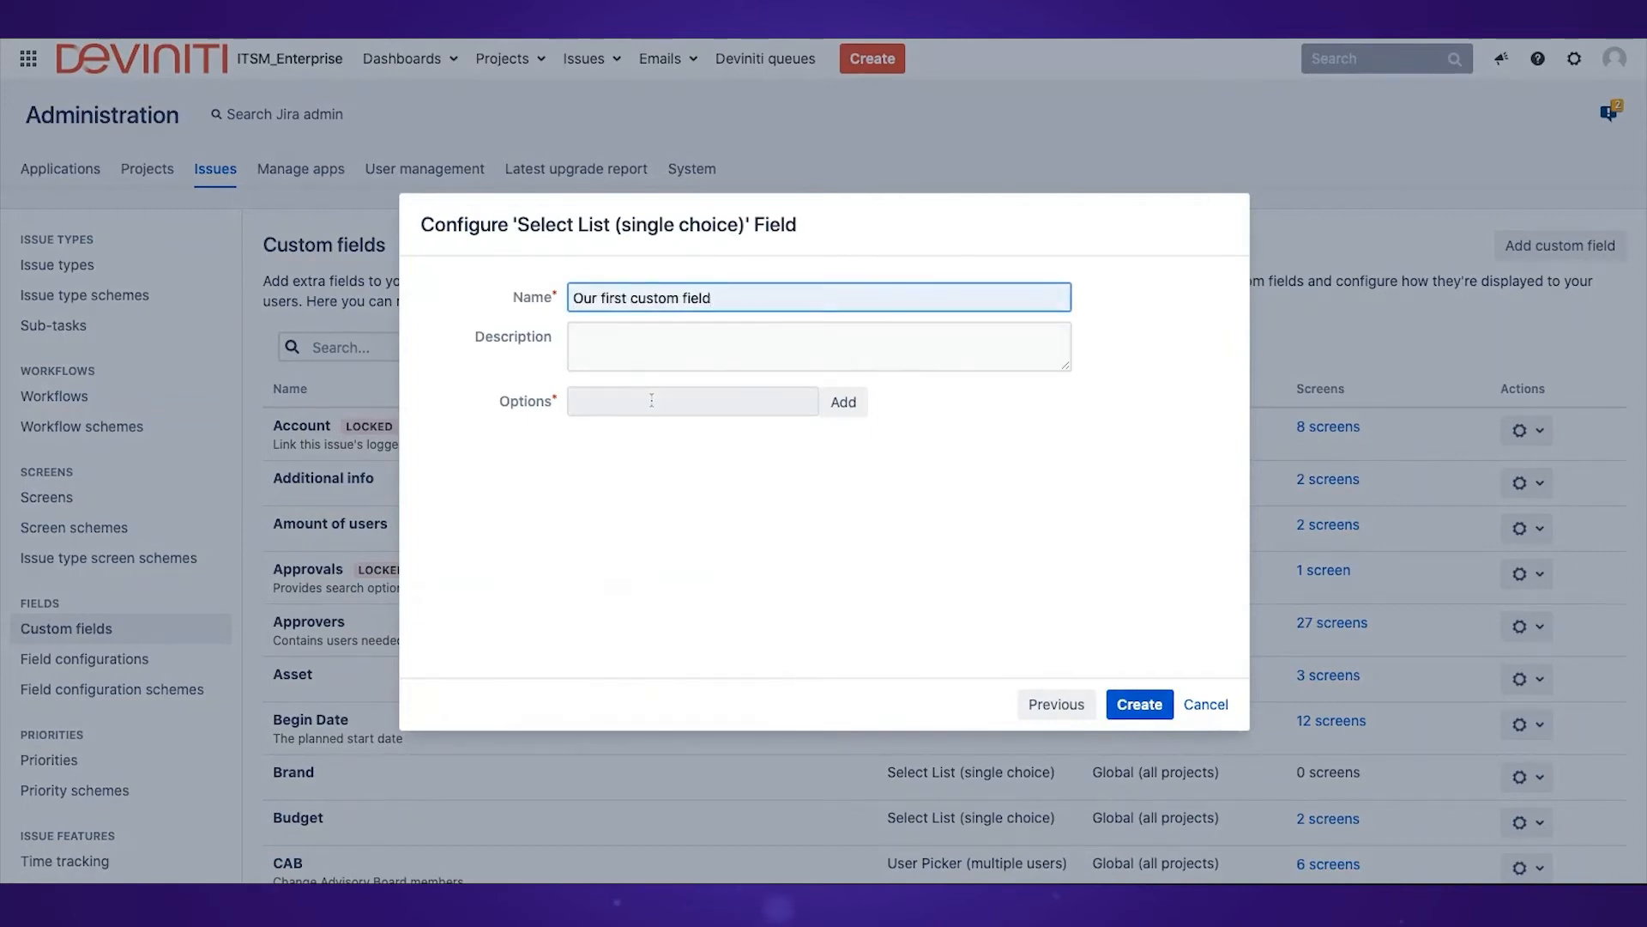
{"action": "left_click", "coordinate": [606, 487]}
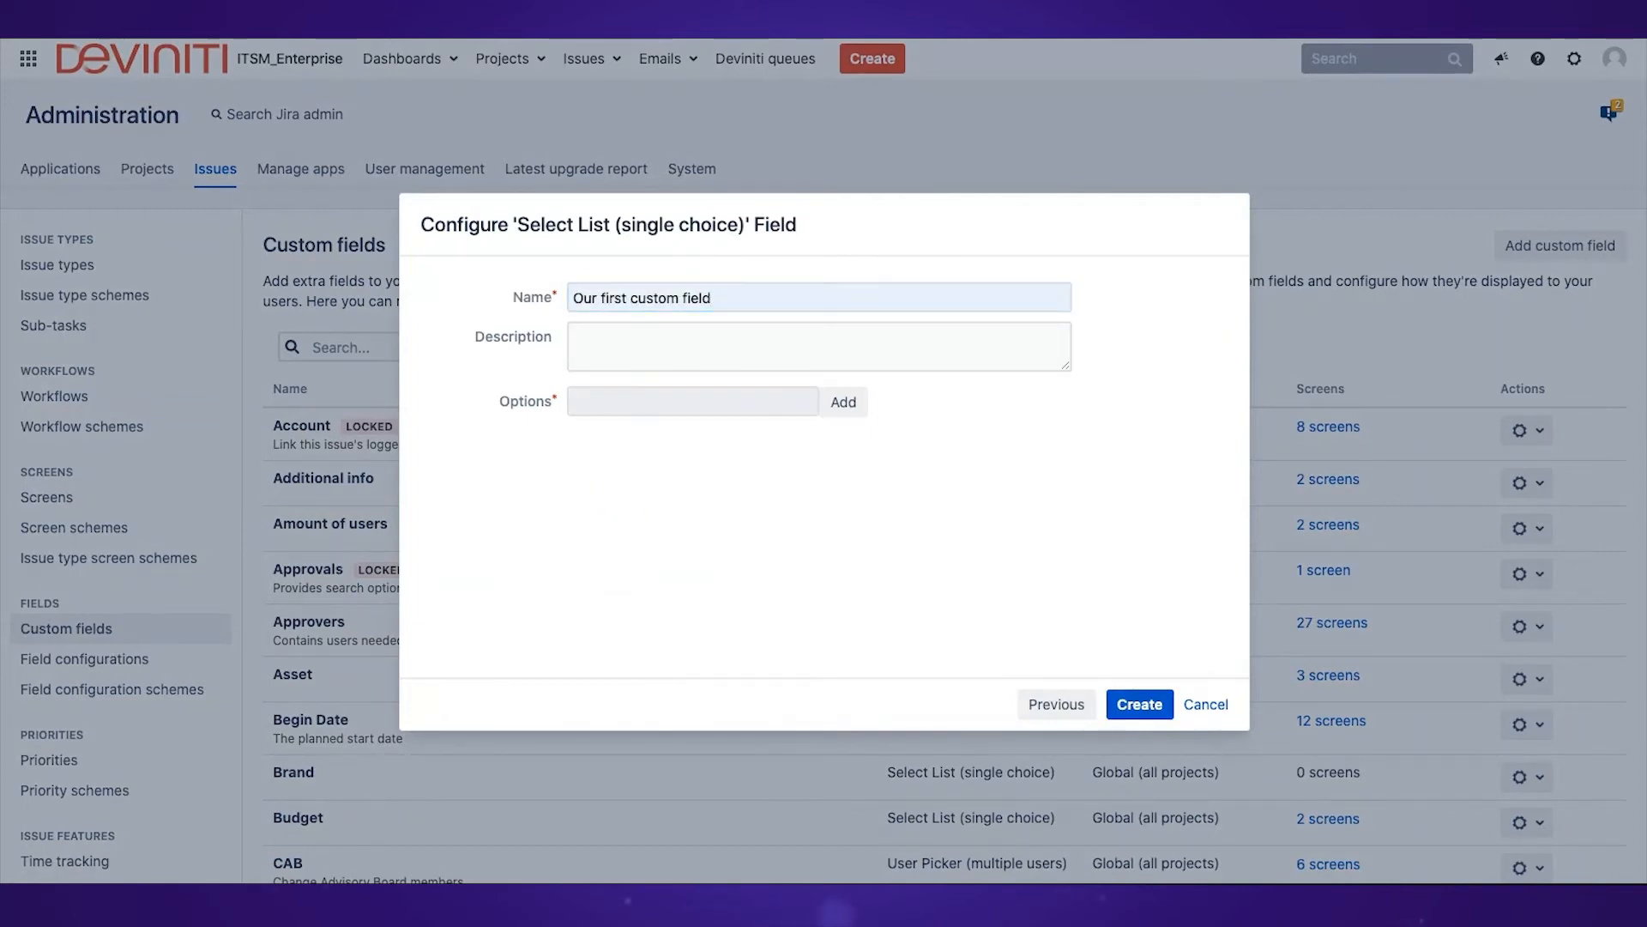
{"action": "left_click", "coordinate": [693, 401]}
{"action": "type", "text": "First one"}
{"action": "key", "text": "Return"}
{"action": "type", "text": "Second one"}
{"action": "key", "text": "Return"}
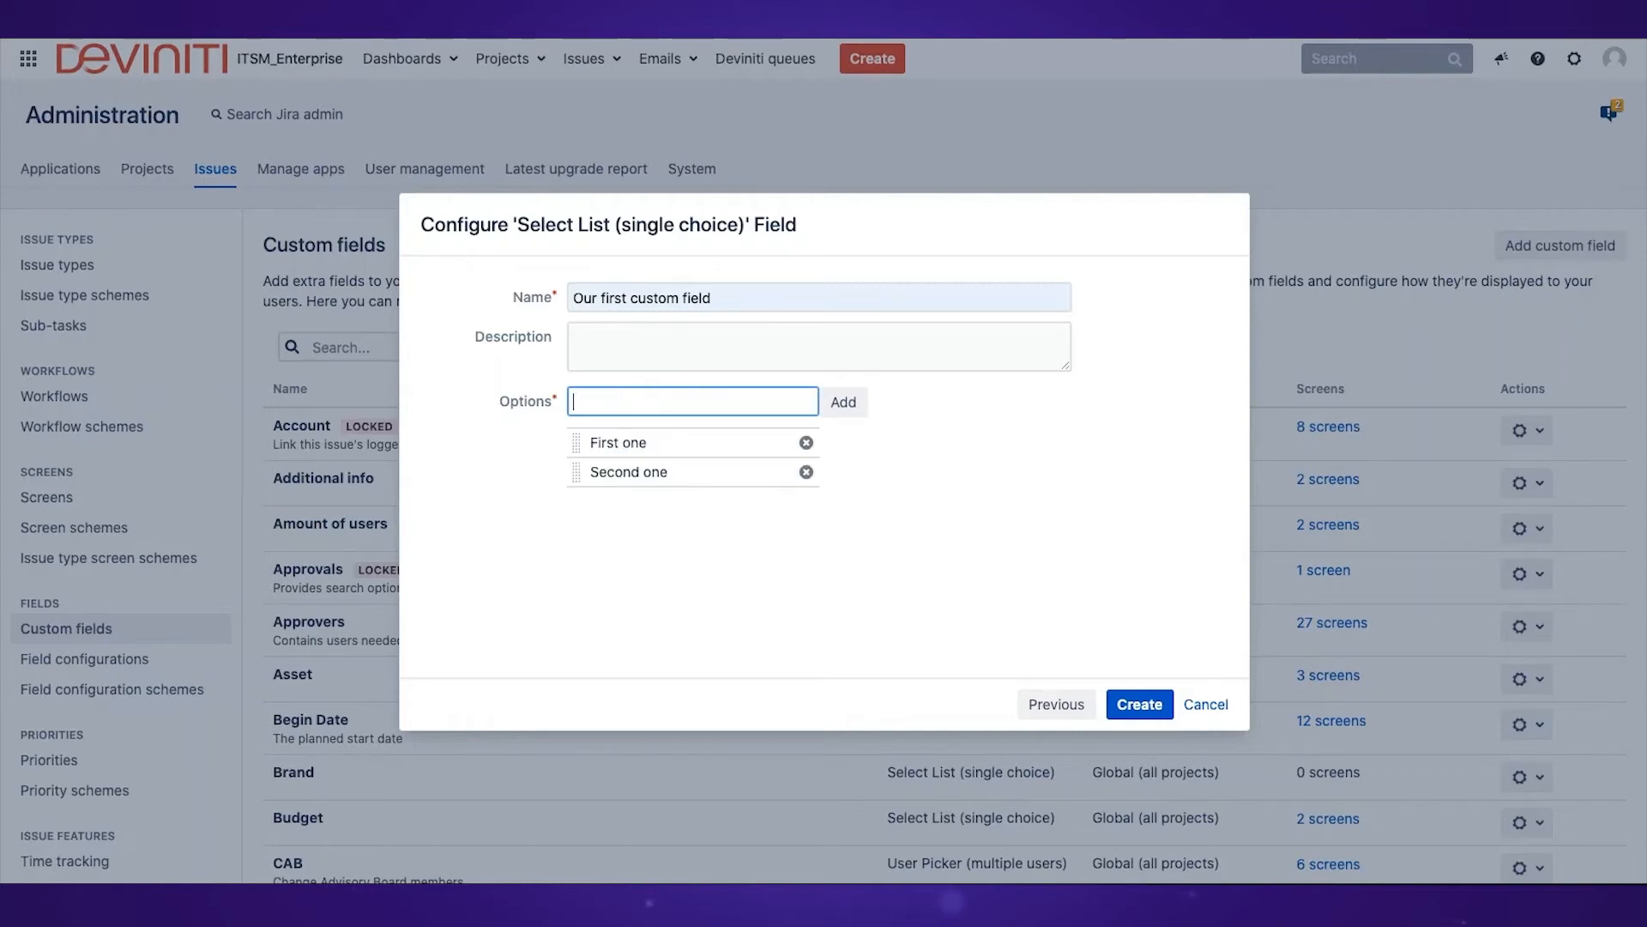
{"action": "left_click", "coordinate": [1128, 705]}
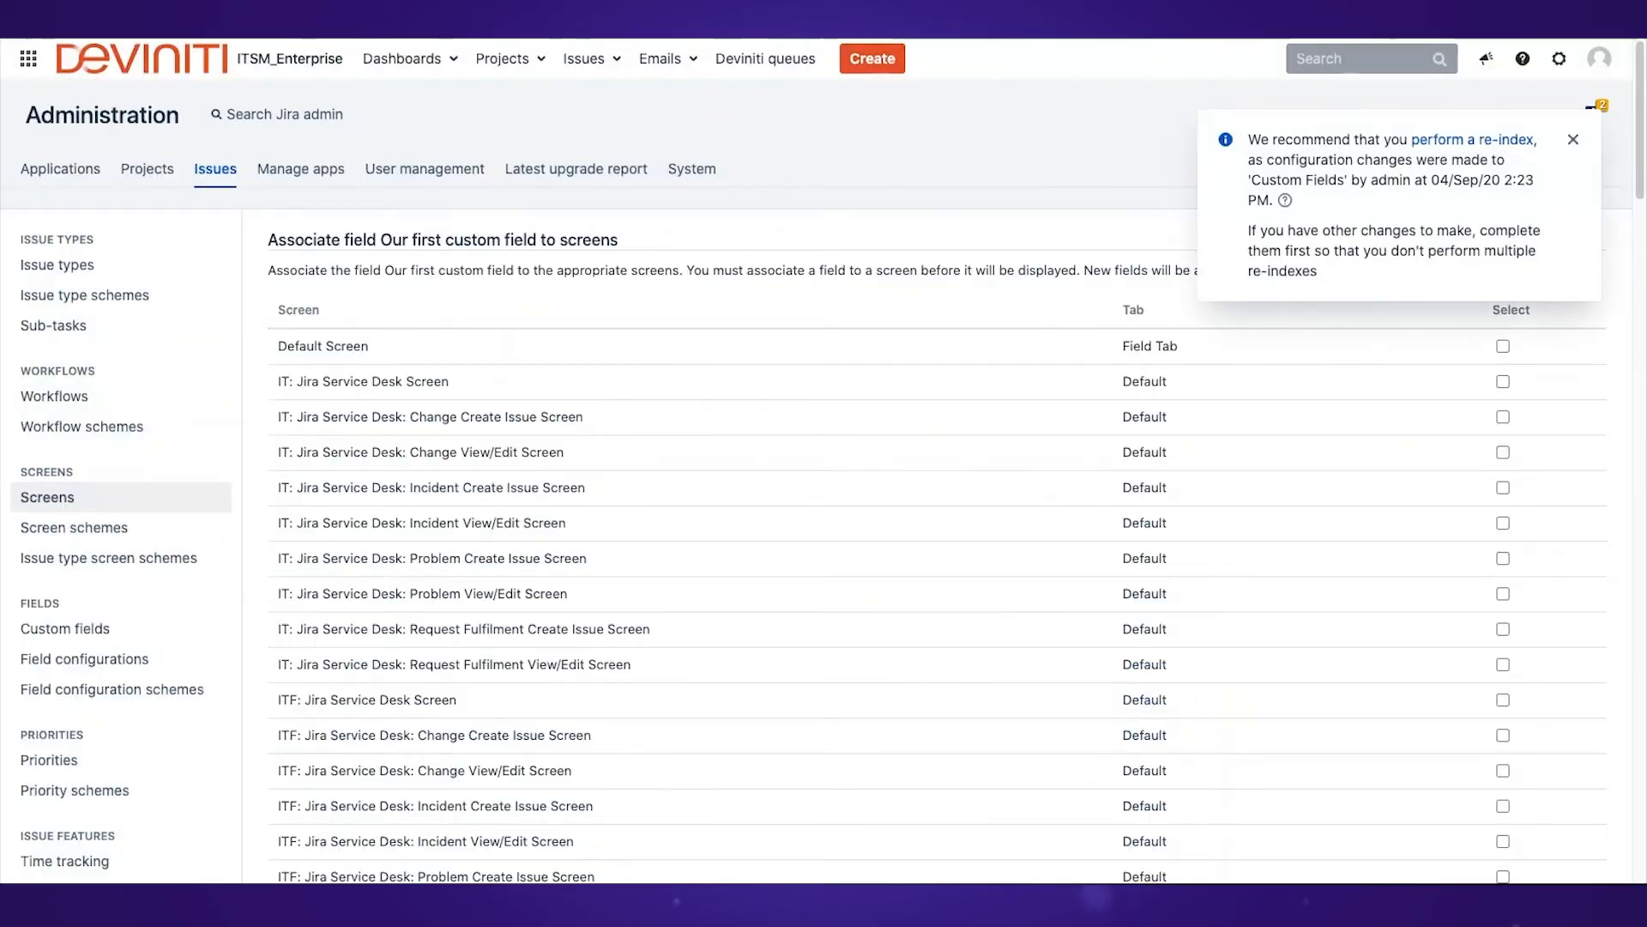
Dismiss the re-index notice, review the screen list, and submit the screen association without selecting any screen
{"action": "left_click", "coordinate": [1573, 139]}
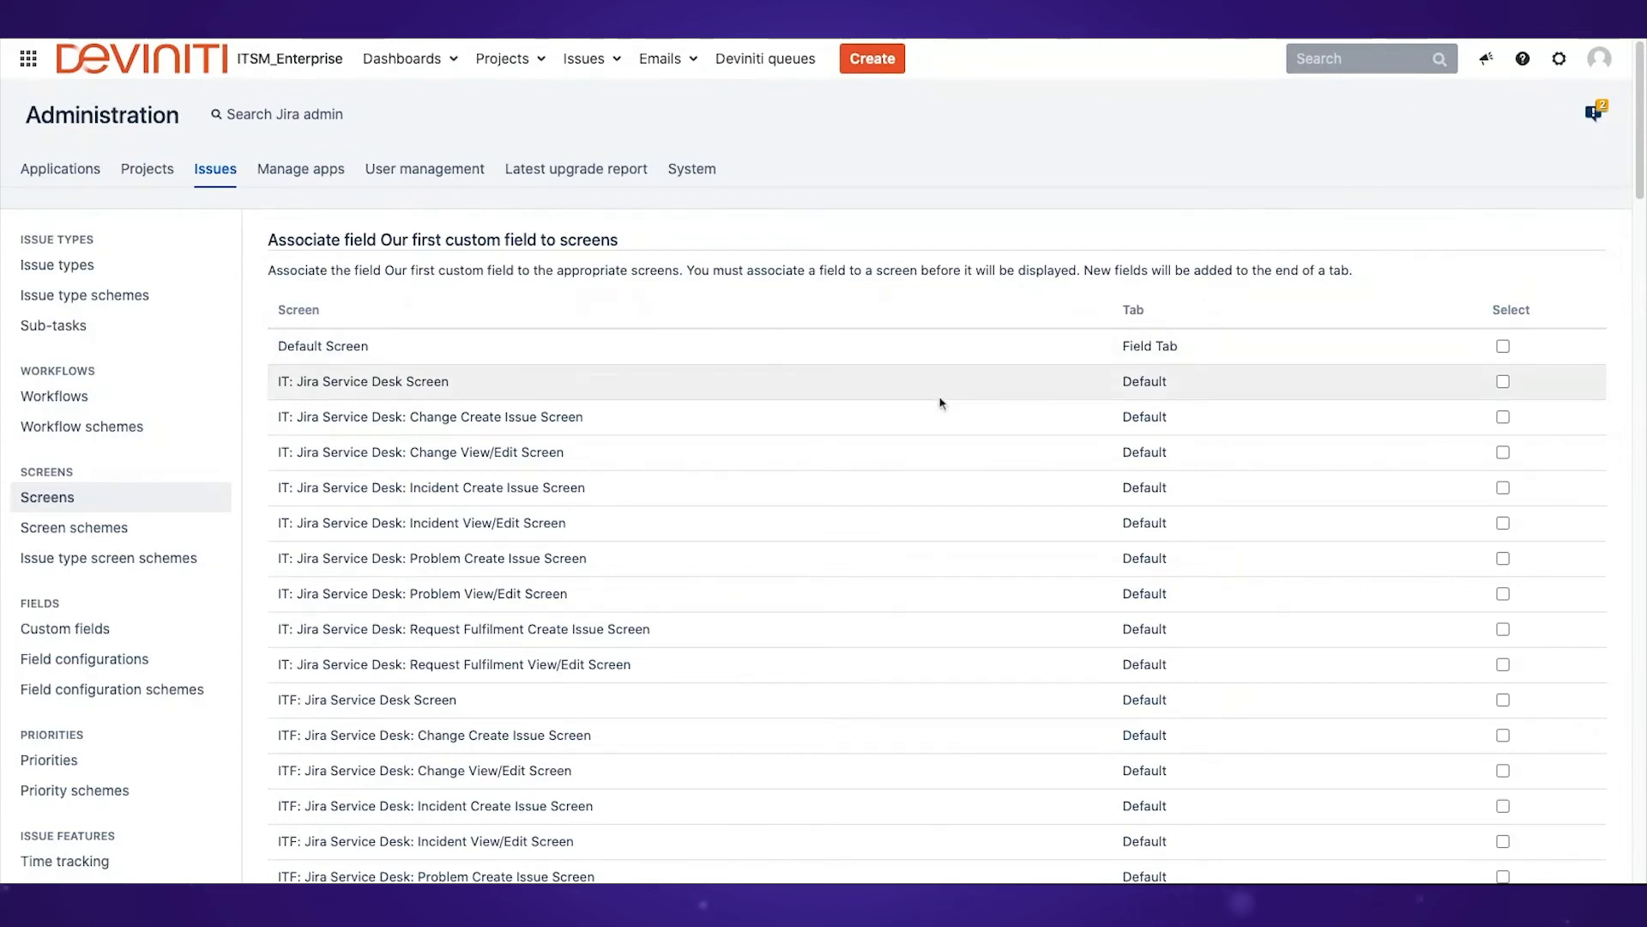
{"action": "scroll", "coordinate": [941, 401], "scroll_direction": "down", "scroll_amount": 10}
{"action": "scroll", "coordinate": [941, 400], "scroll_direction": "down", "scroll_amount": 20}
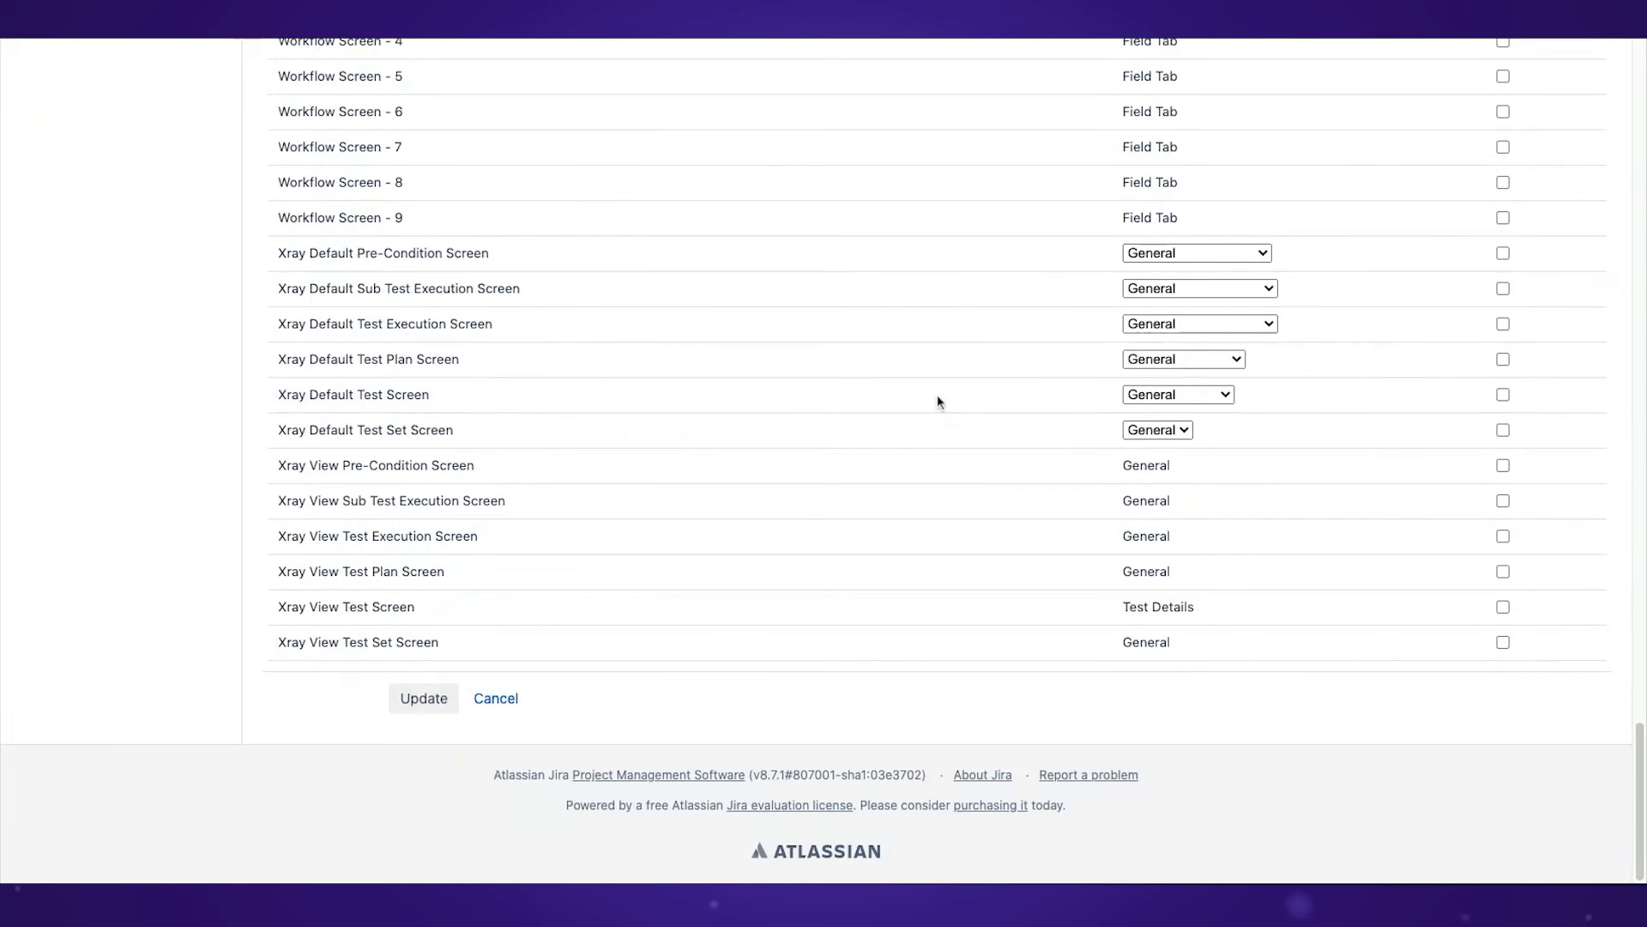
{"action": "scroll", "coordinate": [937, 401], "scroll_direction": "up", "scroll_amount": 20}
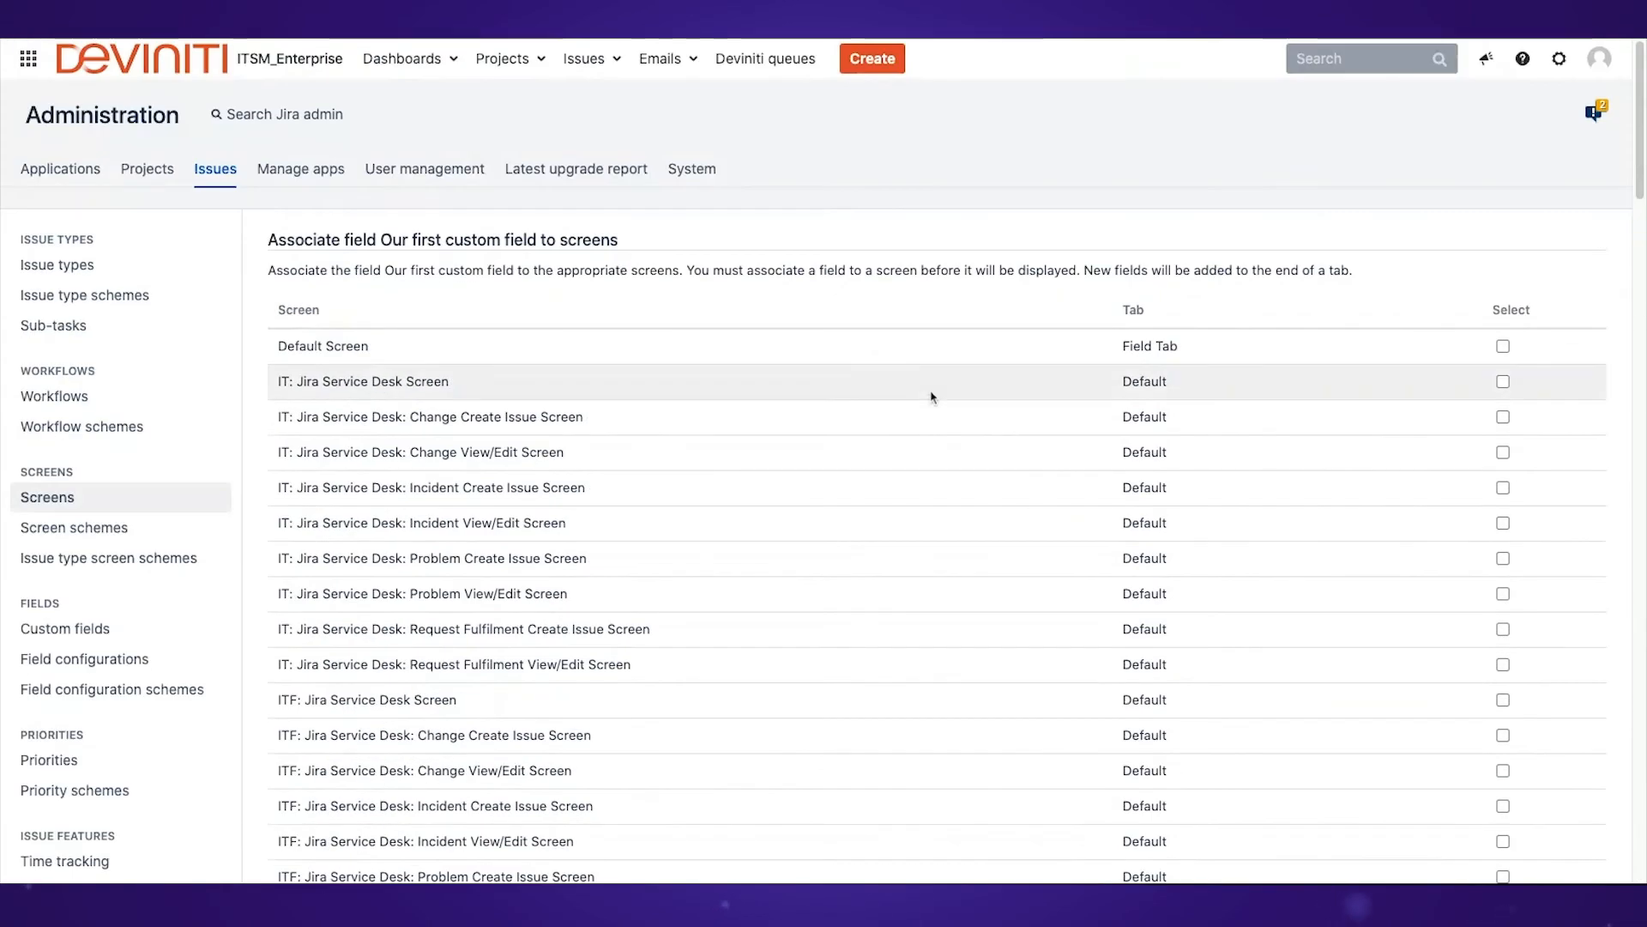
{"action": "scroll", "coordinate": [925, 392], "scroll_direction": "down", "scroll_amount": 20}
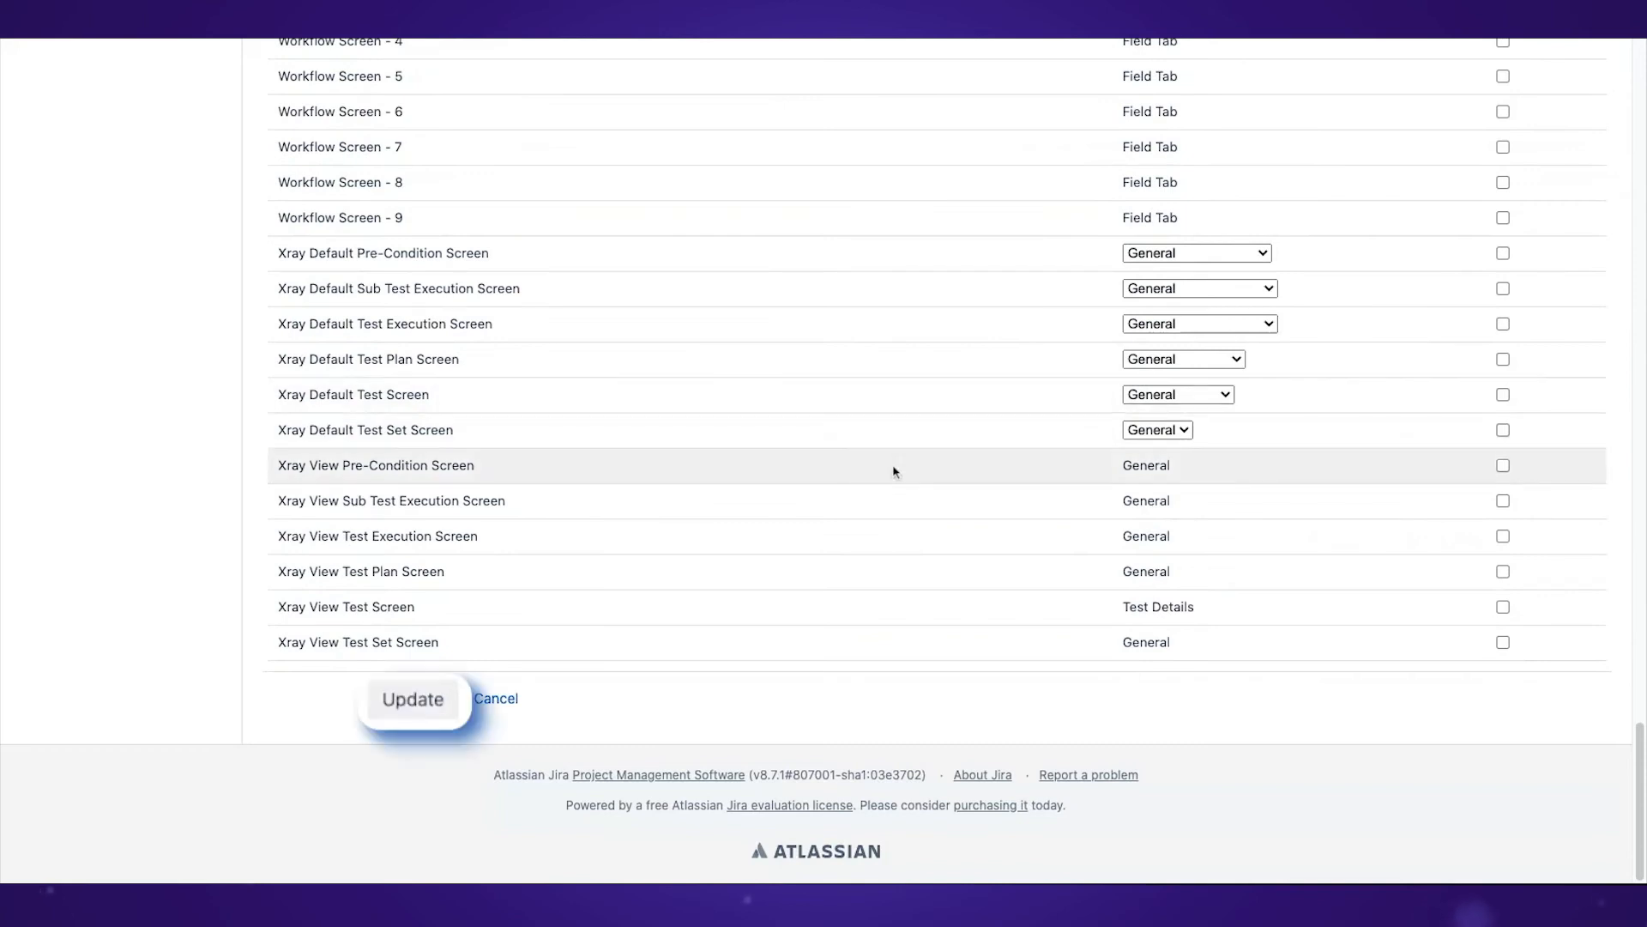
{"action": "left_click", "coordinate": [422, 704]}
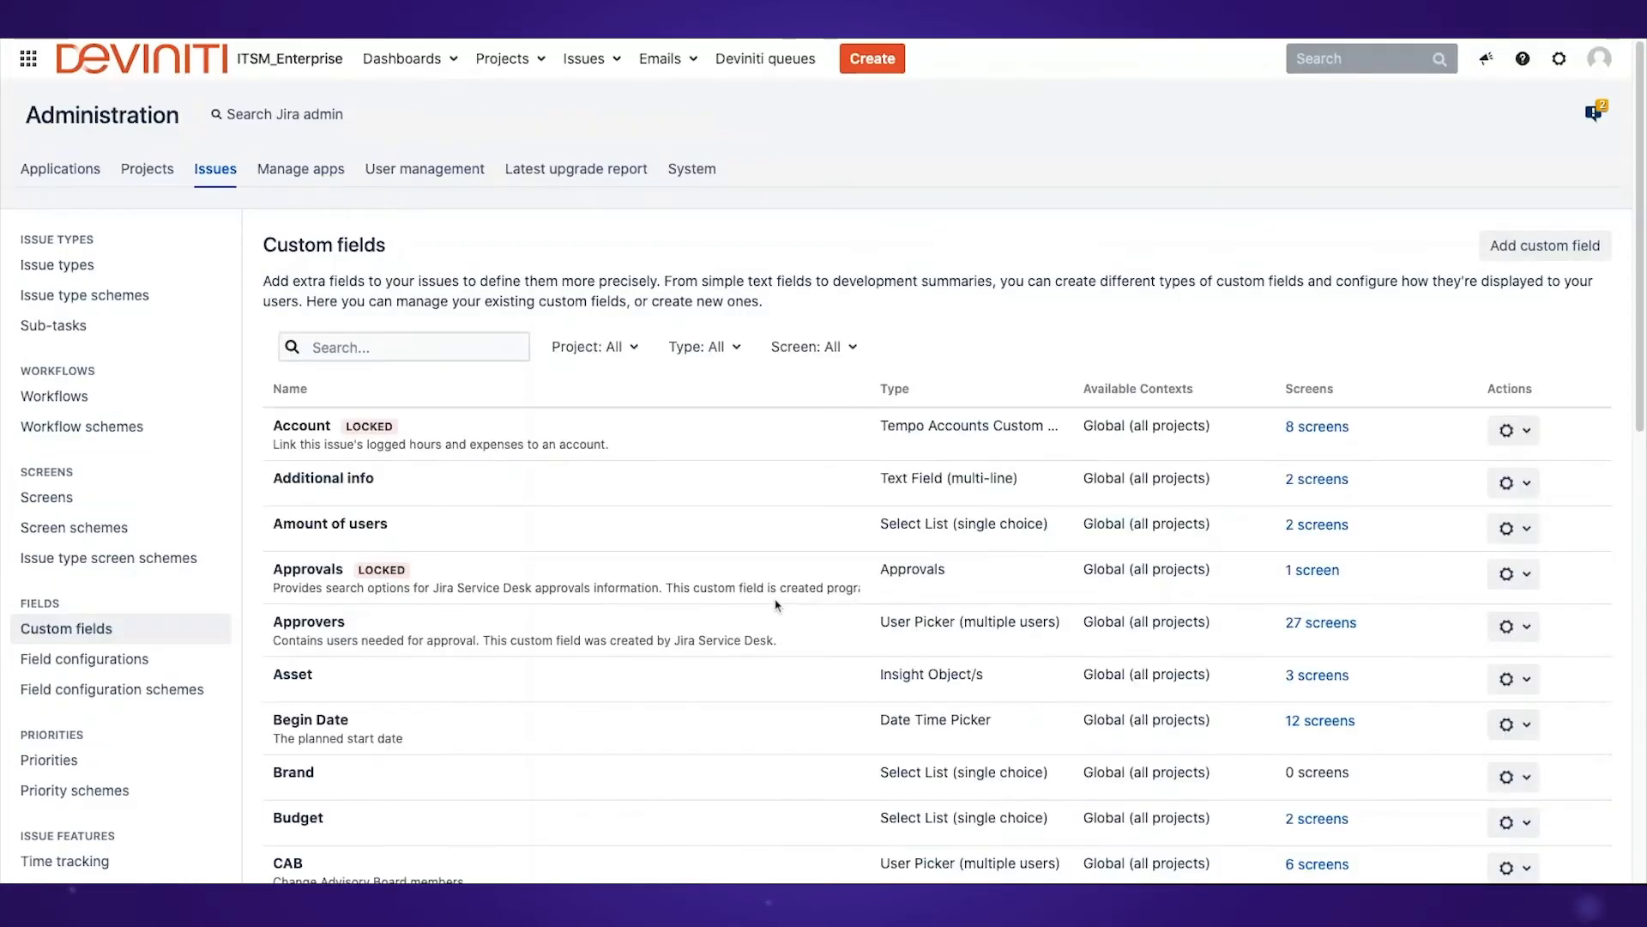
Search the custom fields for "our first", and open the recent issue ITF-133 Server issue
{"action": "left_click", "coordinate": [404, 346]}
{"action": "type", "text": "our first"}
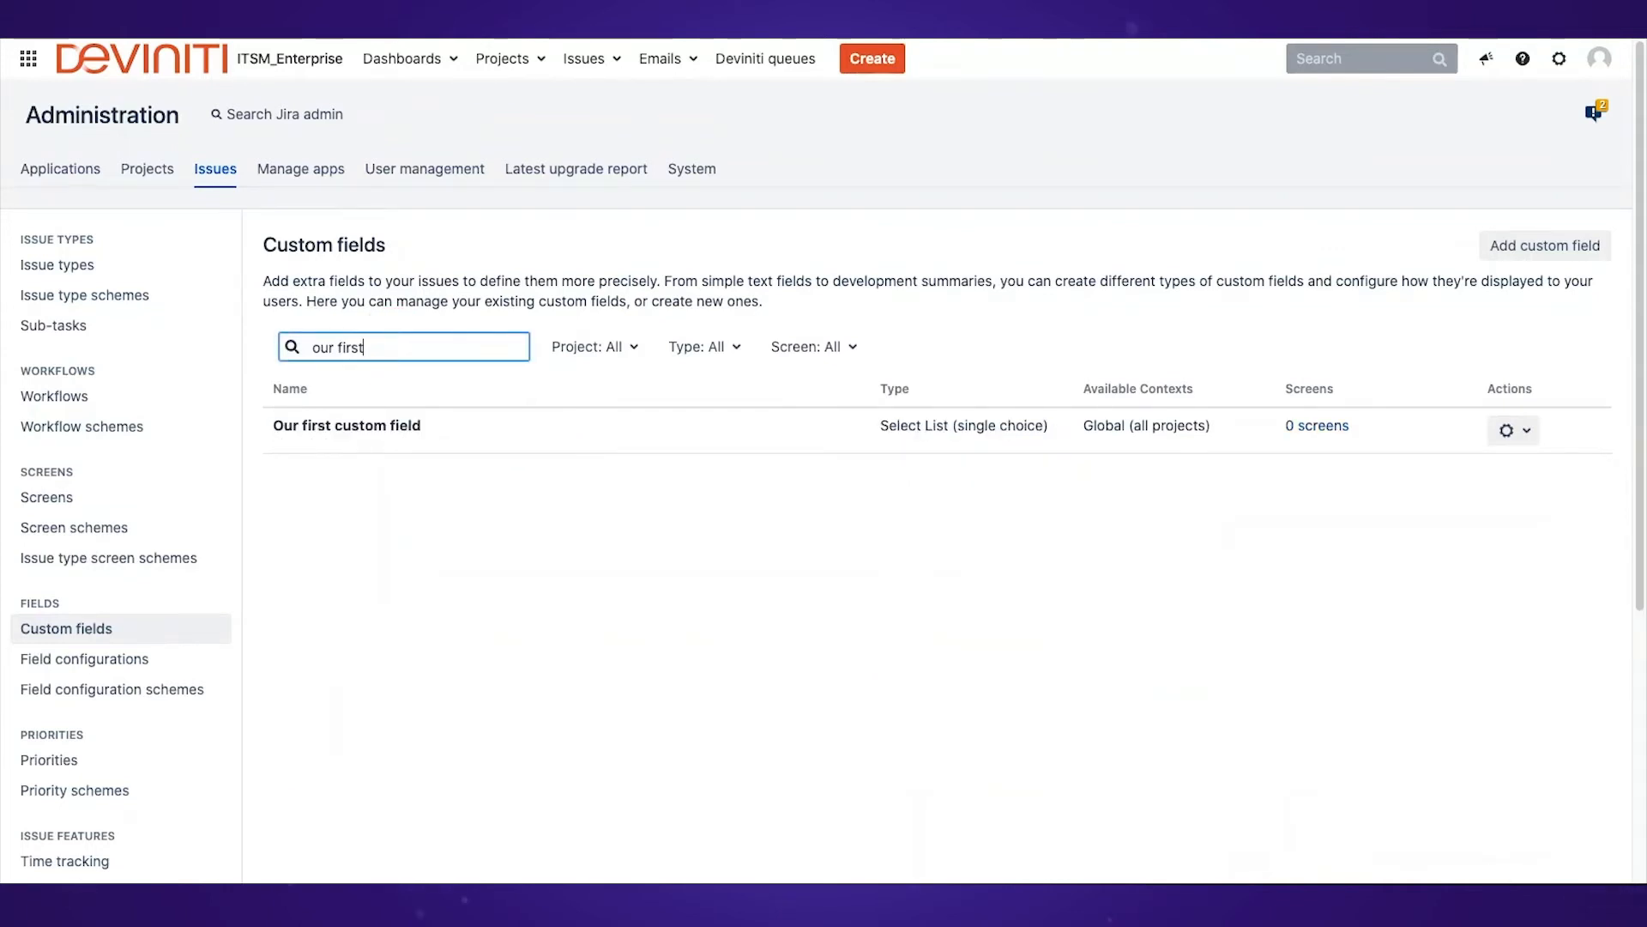
{"action": "left_click", "coordinate": [582, 58]}
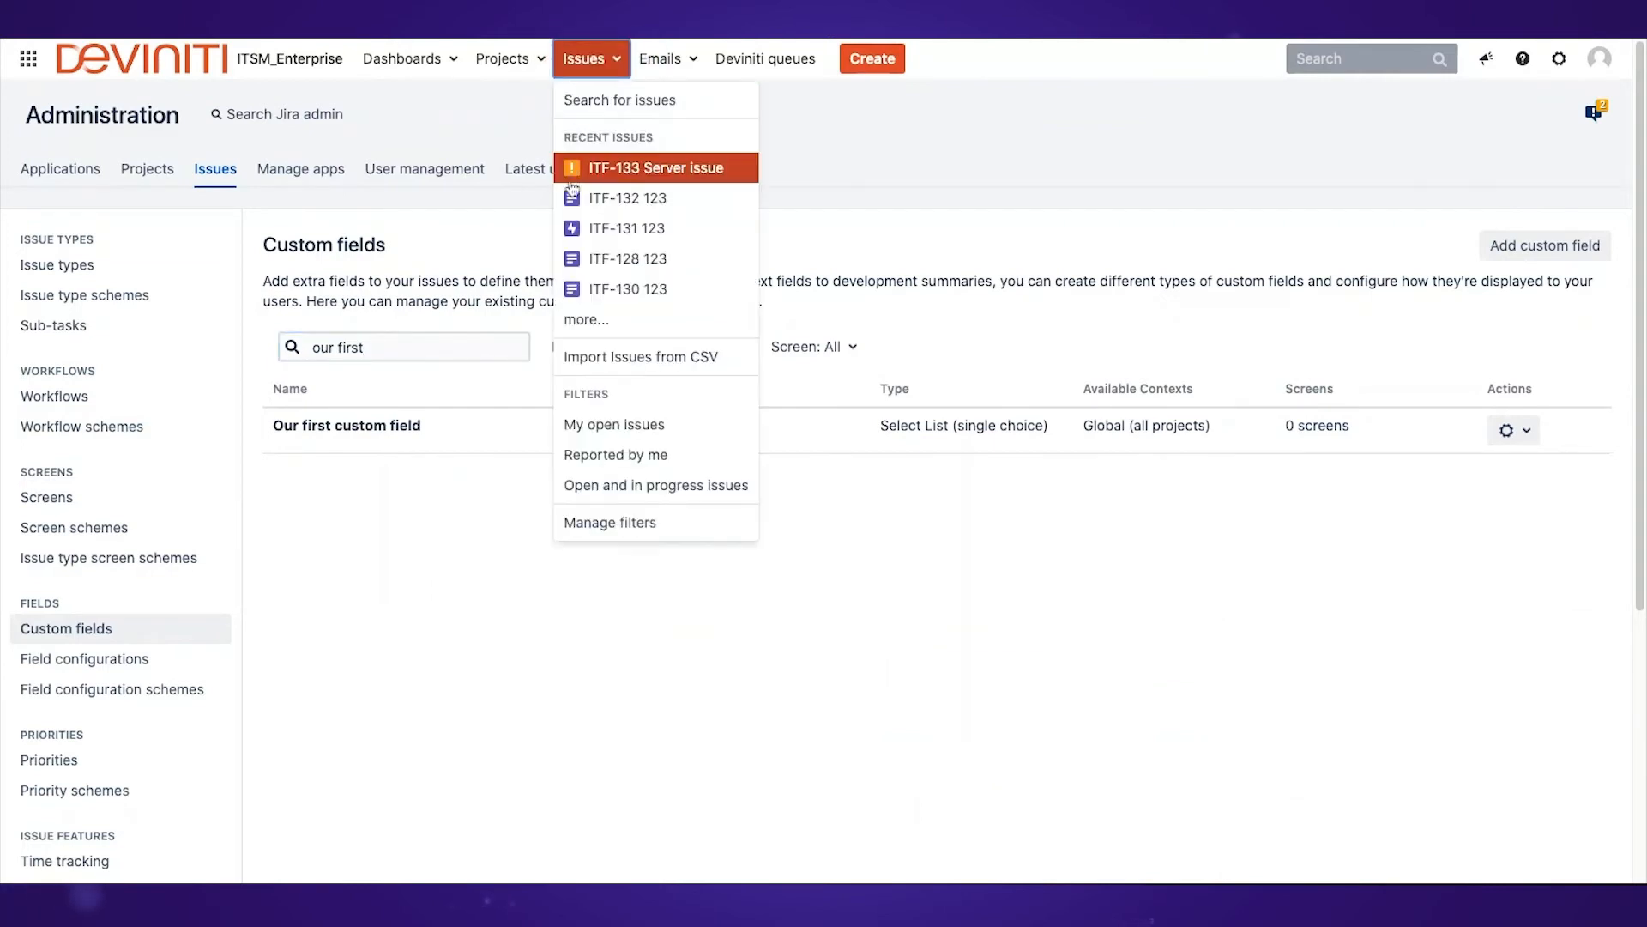
{"action": "left_click", "coordinate": [600, 168]}
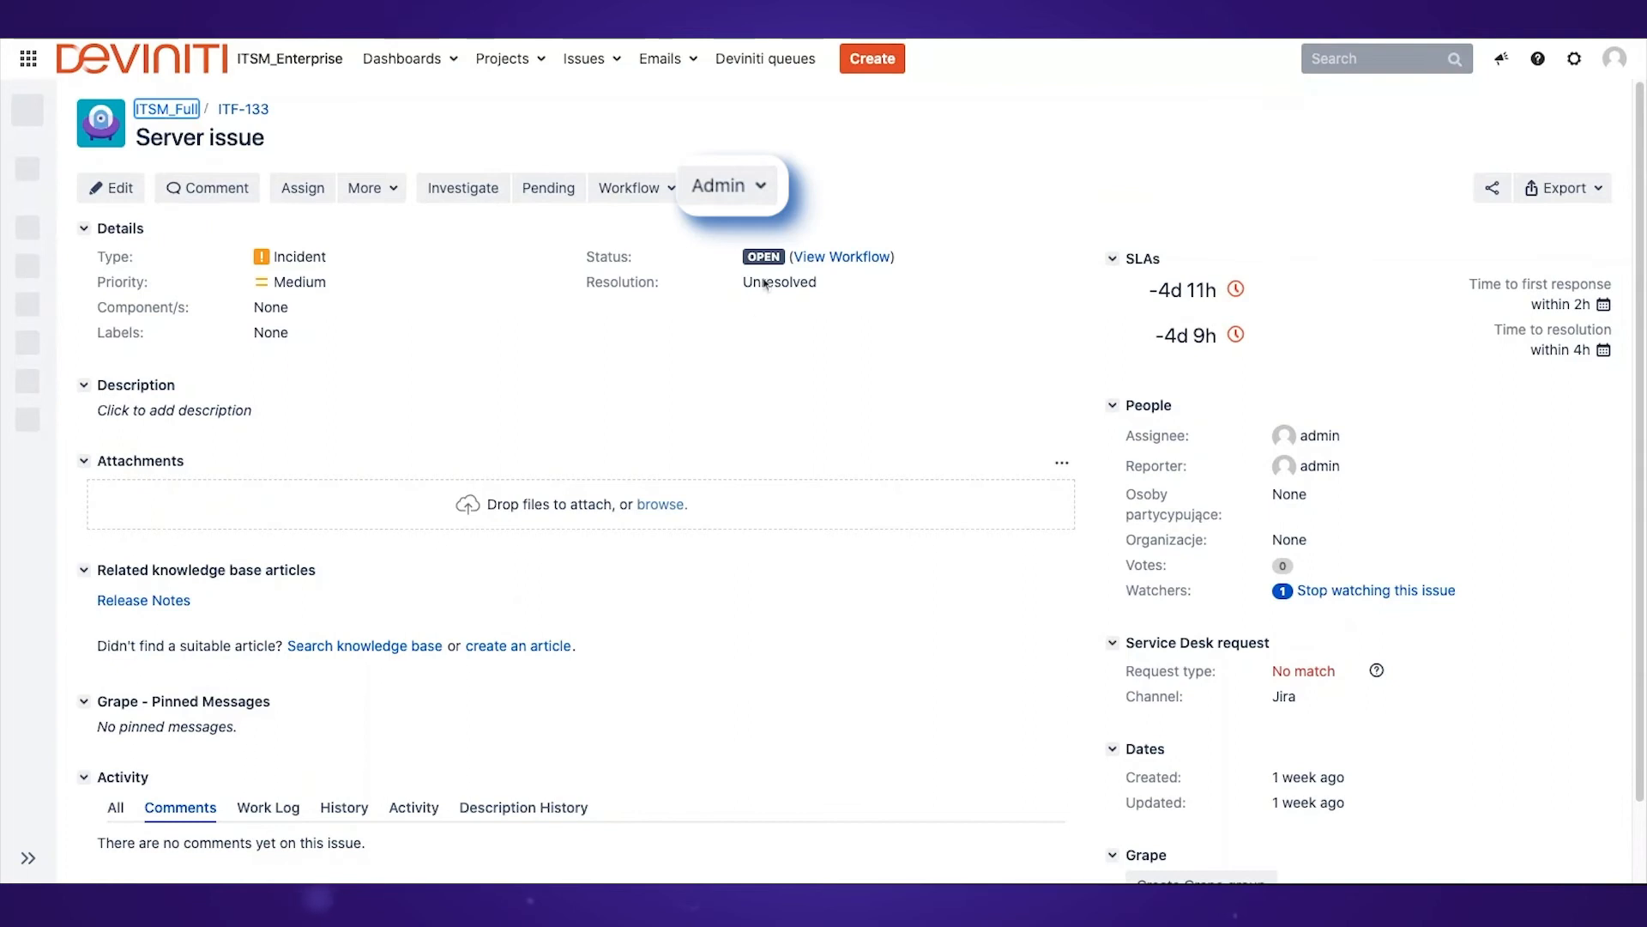
Look up "Our first custom field" with the issue's Where is my field? helper and open the issue's View/Edit screen configuration
{"action": "left_click", "coordinate": [743, 193]}
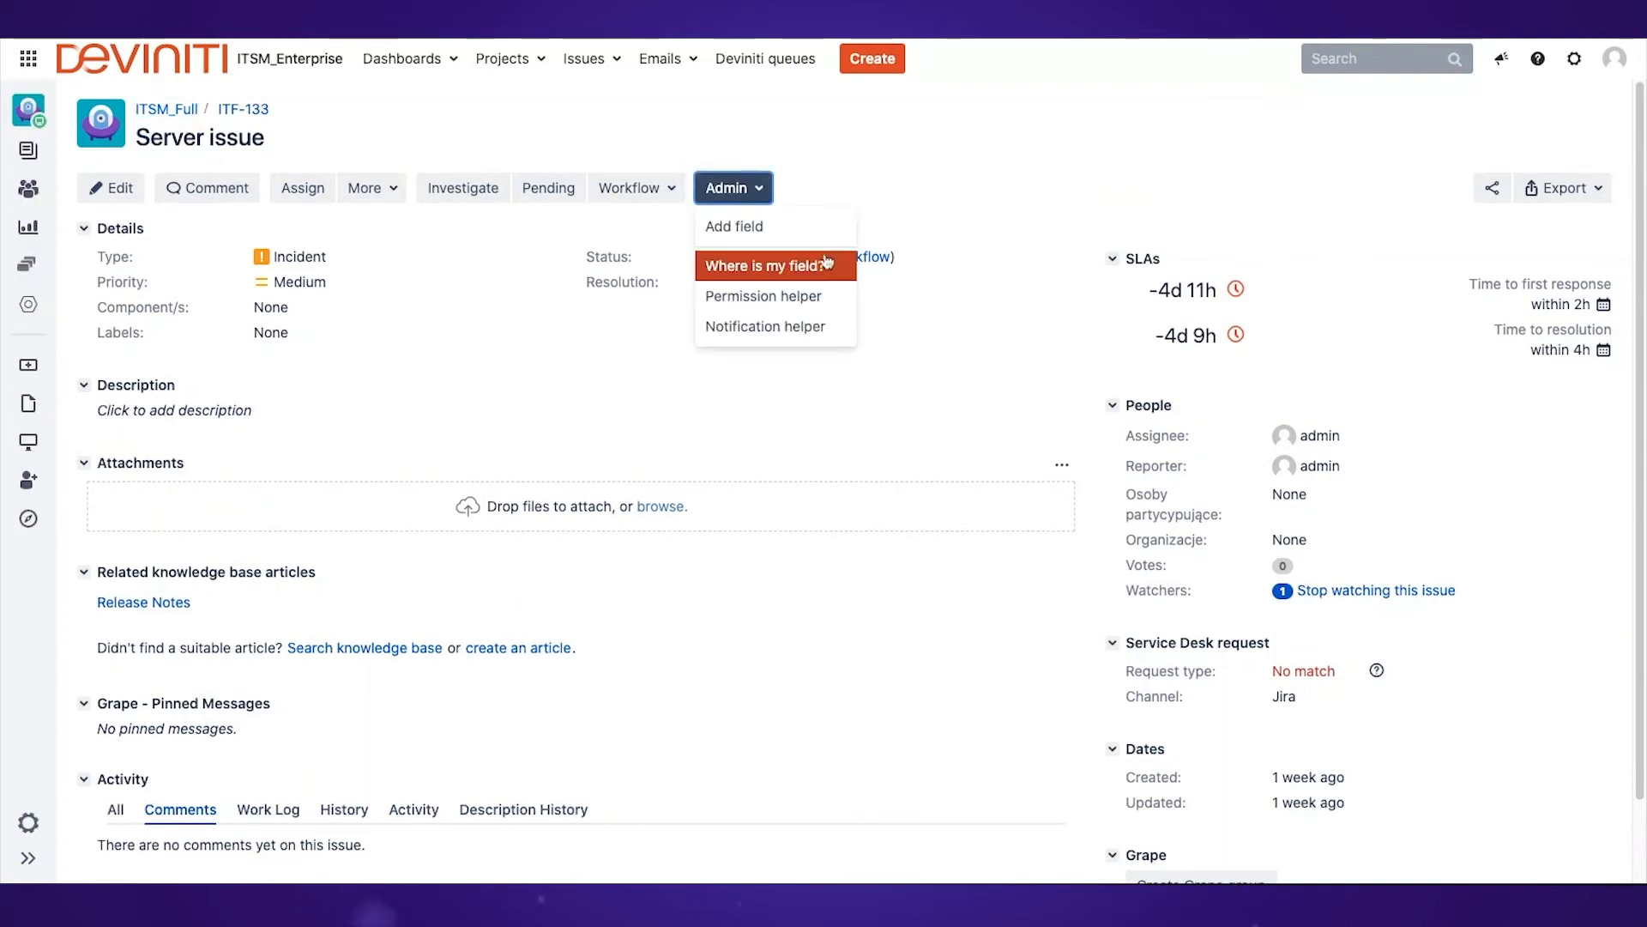
{"action": "left_click", "coordinate": [764, 265]}
{"action": "type", "text": "our"}
{"action": "left_click", "coordinate": [588, 500]}
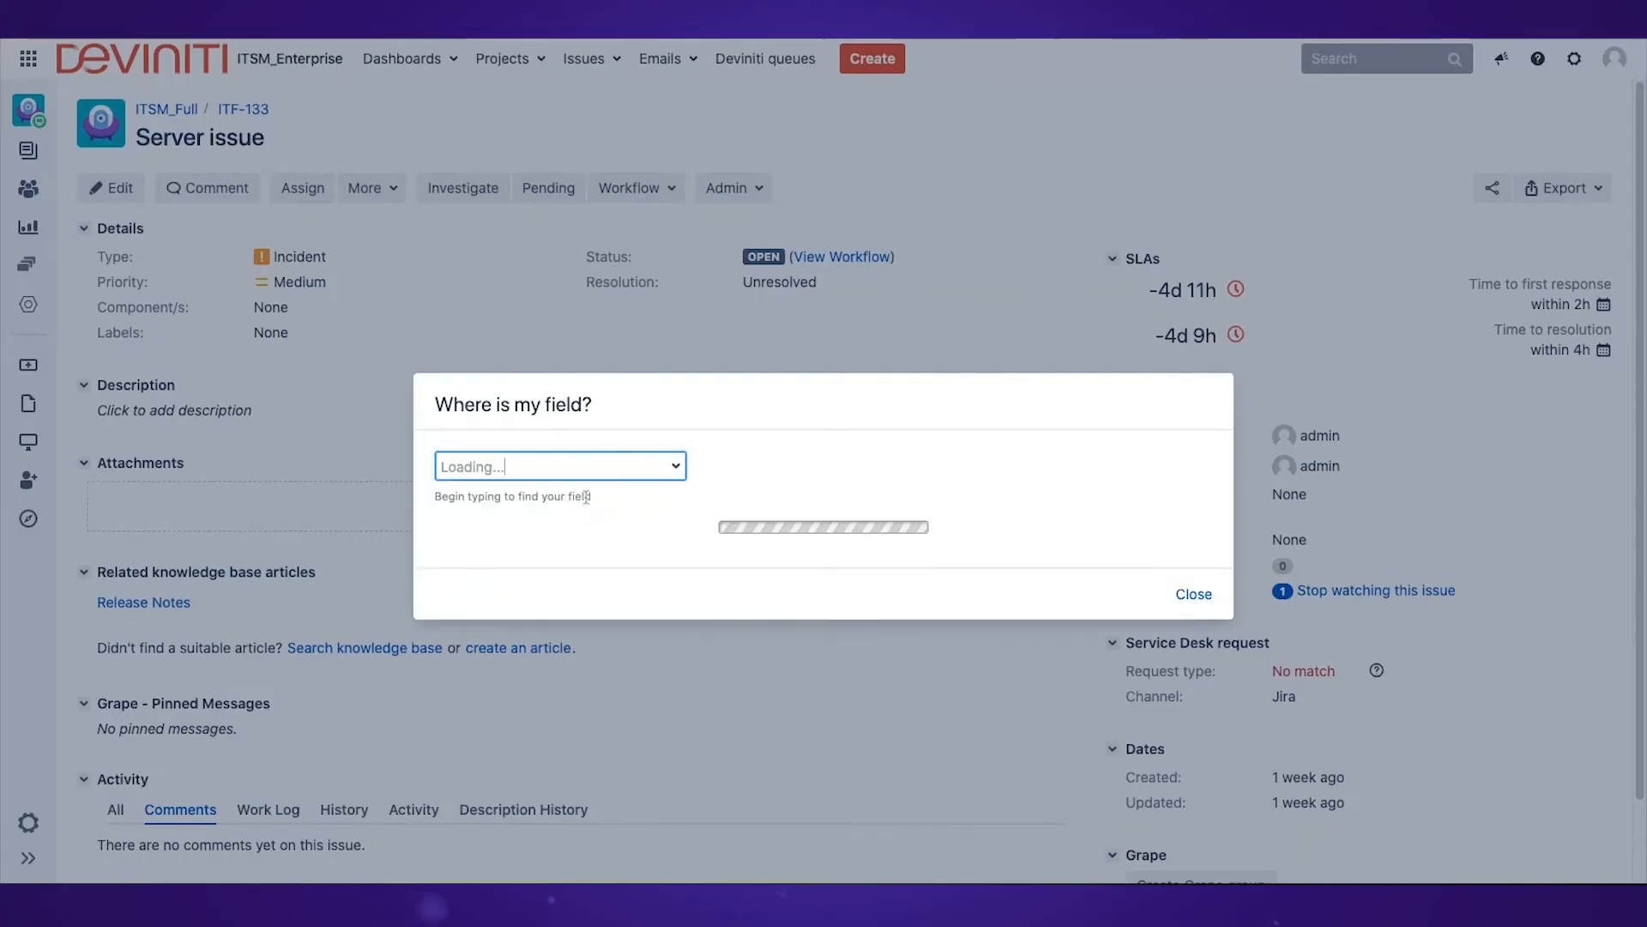
Add "Our first custom field" to the ITF: Jira Service Desk: Incident View/Edit Screen and review the screen's field list
{"action": "scroll", "coordinate": [658, 625], "scroll_direction": "down", "scroll_amount": 3}
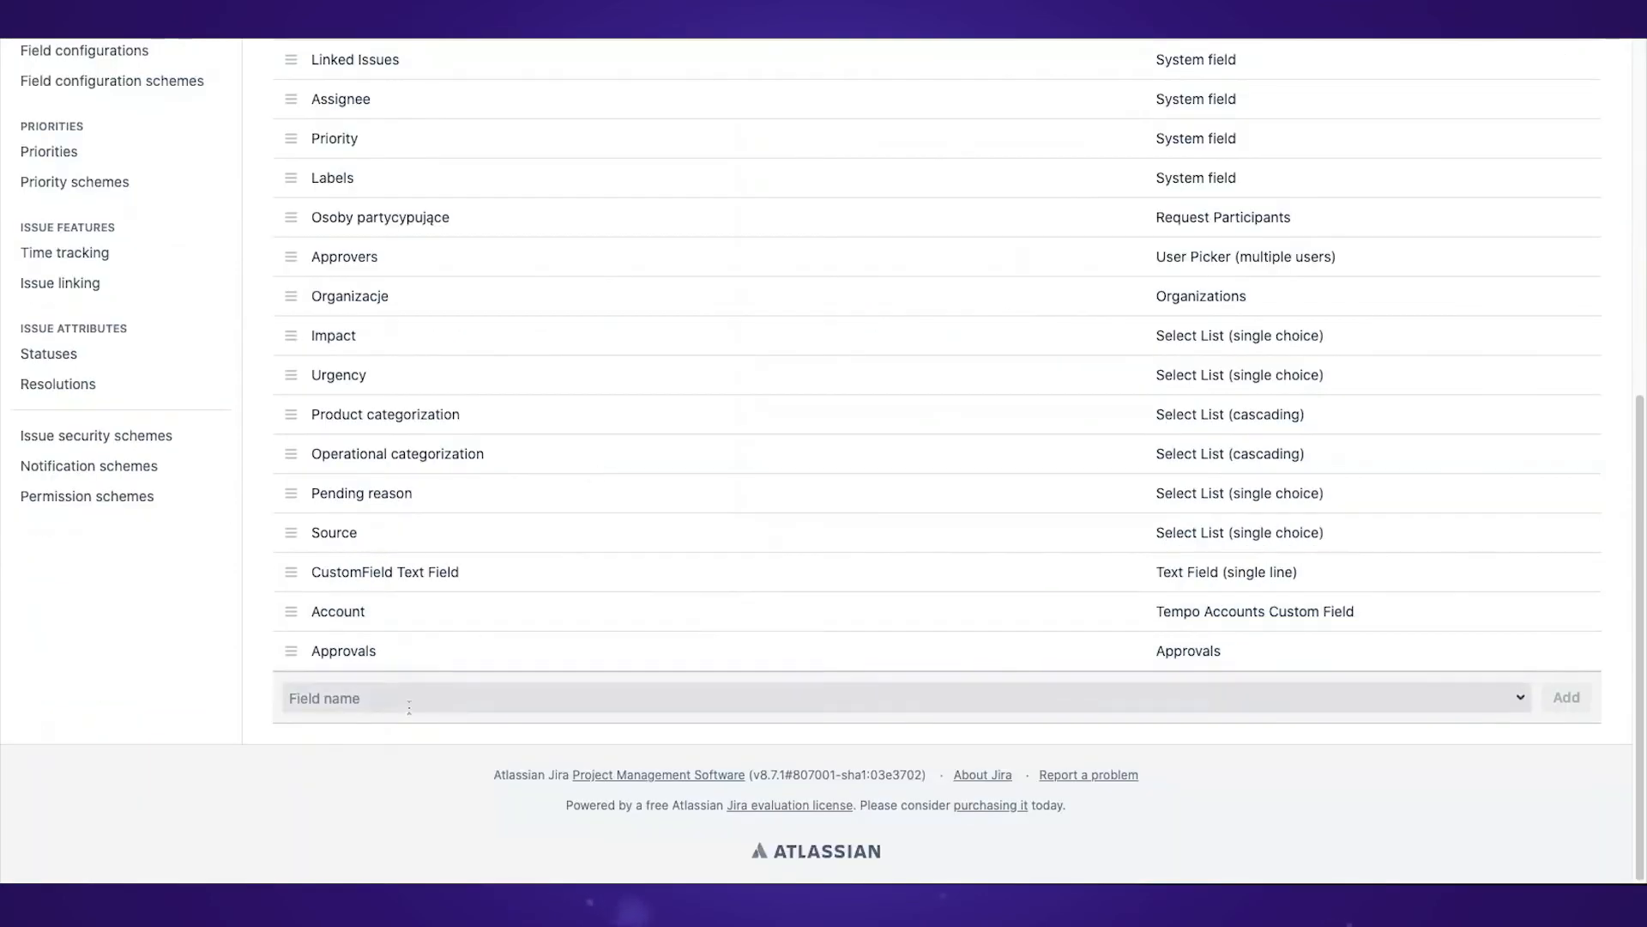
{"action": "left_click", "coordinate": [409, 697]}
{"action": "type", "text": "our"}
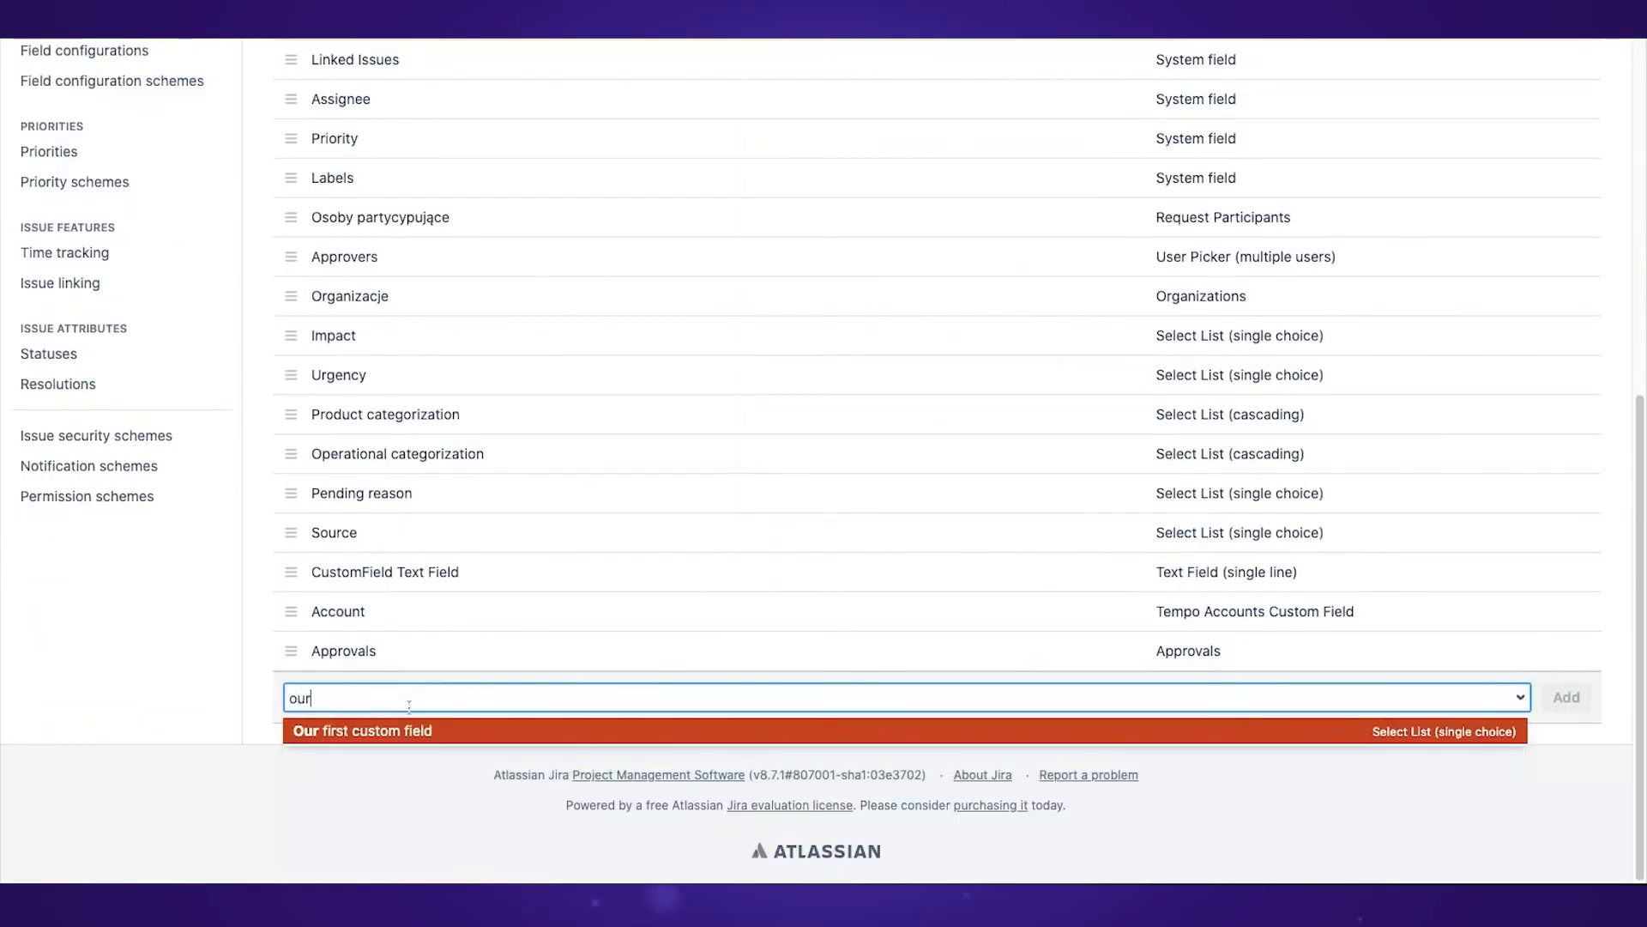
{"action": "key", "text": "Return"}
{"action": "left_click", "coordinate": [1586, 702]}
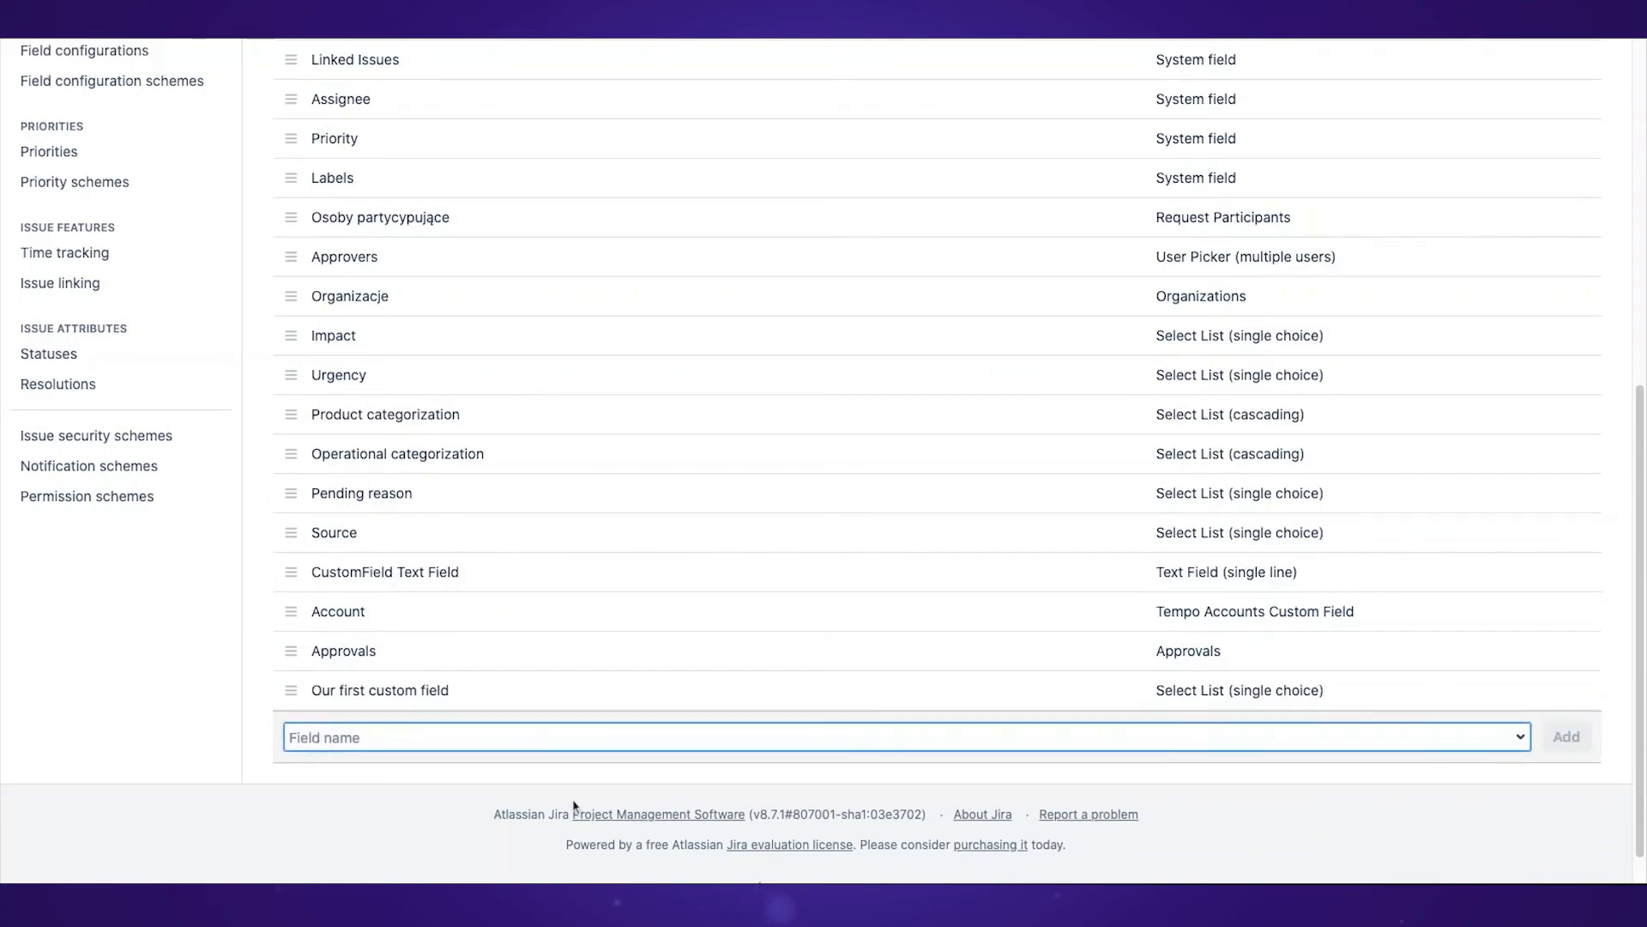
{"action": "scroll", "coordinate": [573, 802], "scroll_direction": "down", "scroll_amount": 1}
{"action": "scroll", "coordinate": [573, 800], "scroll_direction": "up", "scroll_amount": 10}
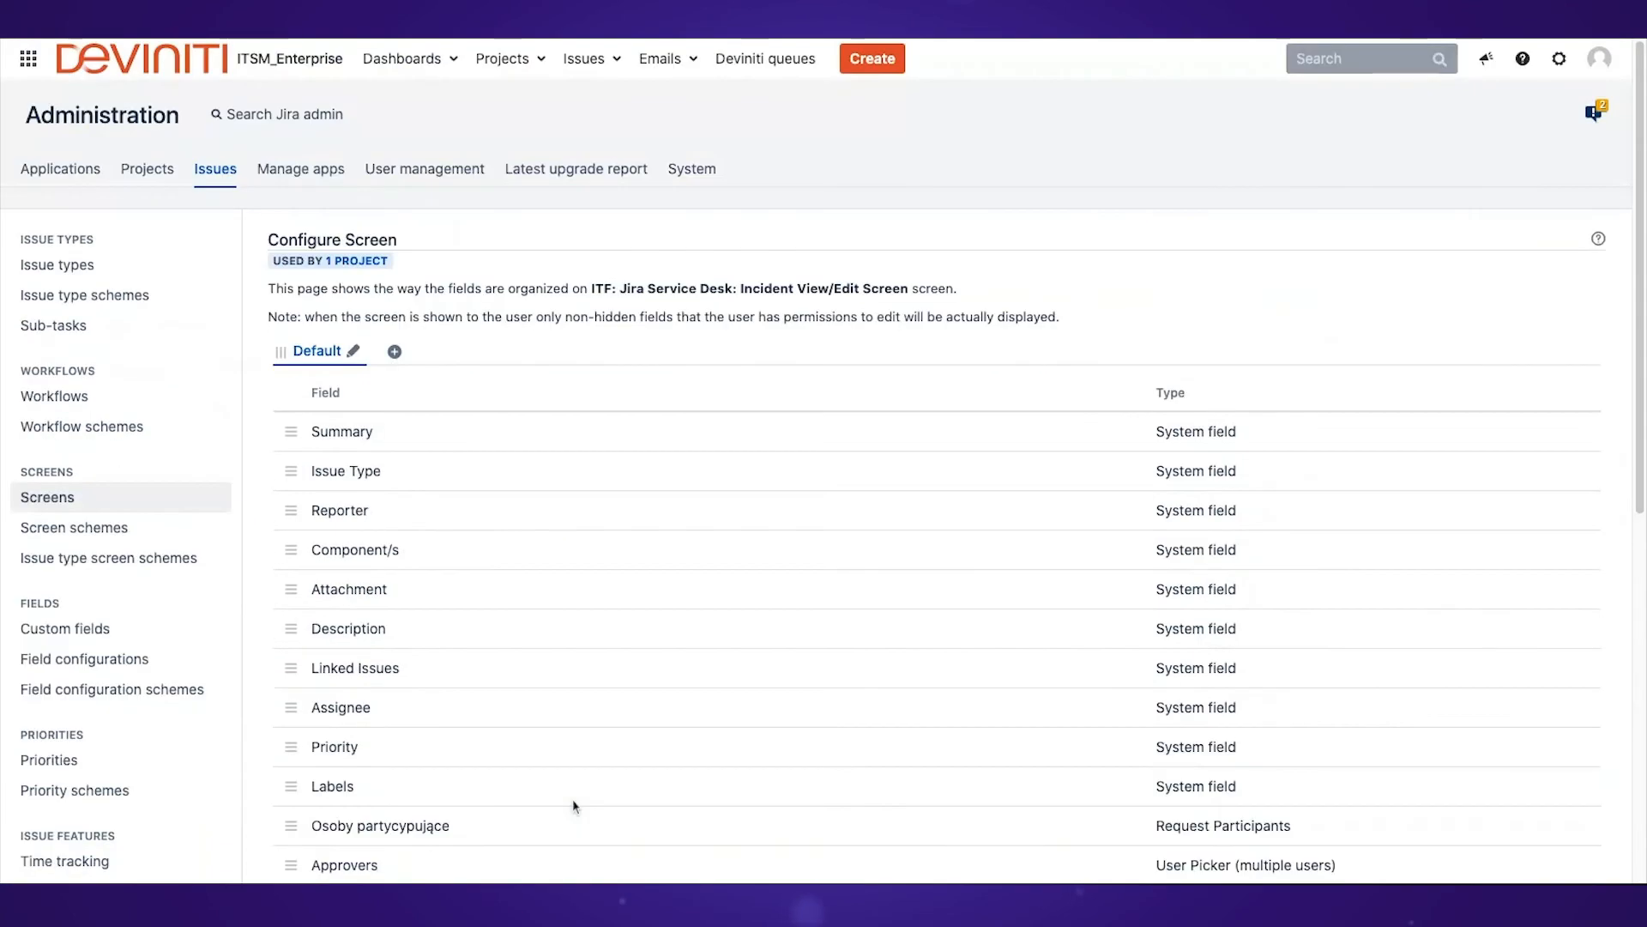
Return to issue ITF-133, open it for editing, and enable "Our first custom field" among the shown fields
{"action": "left_click", "coordinate": [578, 471]}
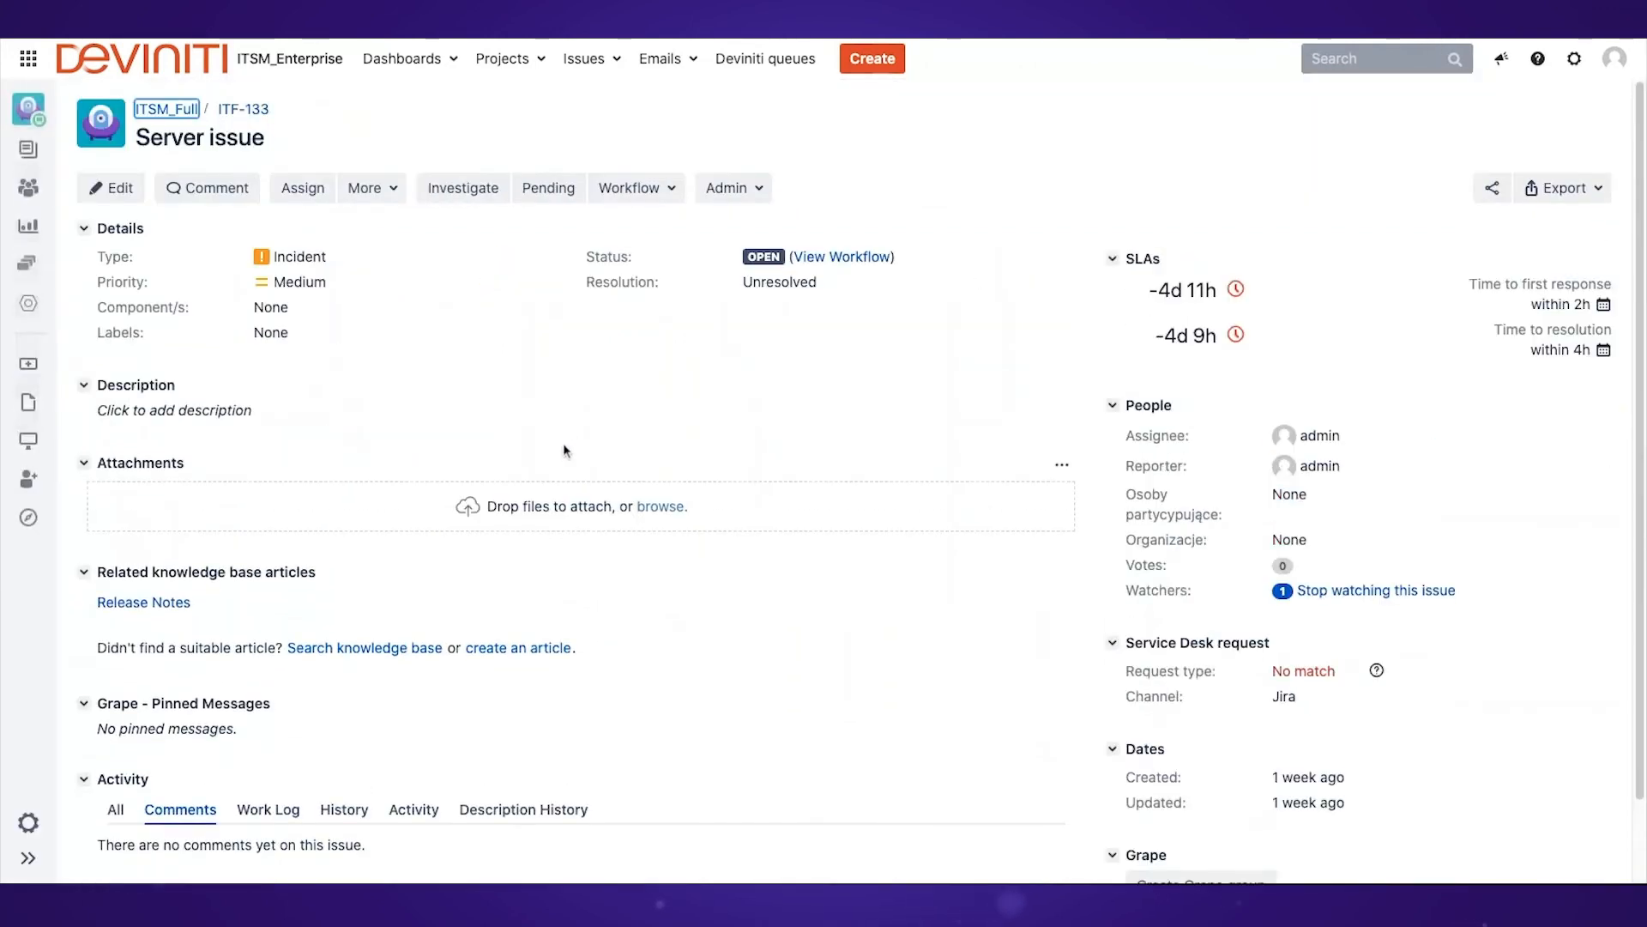
{"action": "left_click", "coordinate": [114, 188]}
{"action": "scroll", "coordinate": [517, 454], "scroll_direction": "down", "scroll_amount": 4}
{"action": "left_click", "coordinate": [1104, 231]}
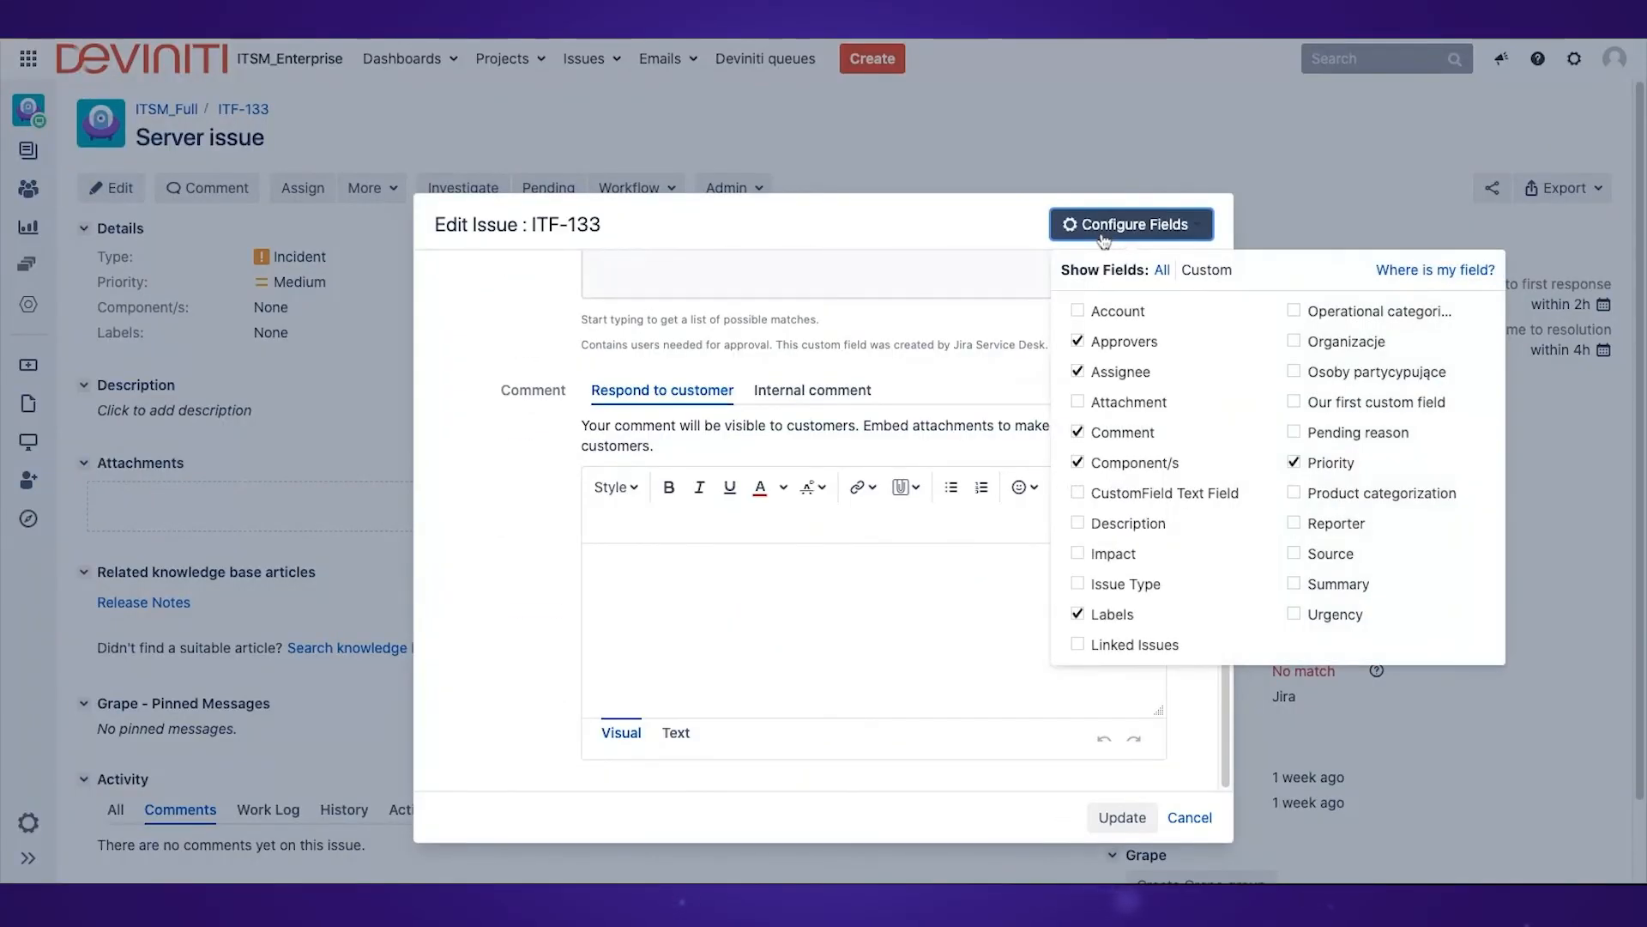
{"action": "left_click", "coordinate": [1295, 402]}
{"action": "left_click", "coordinate": [463, 446]}
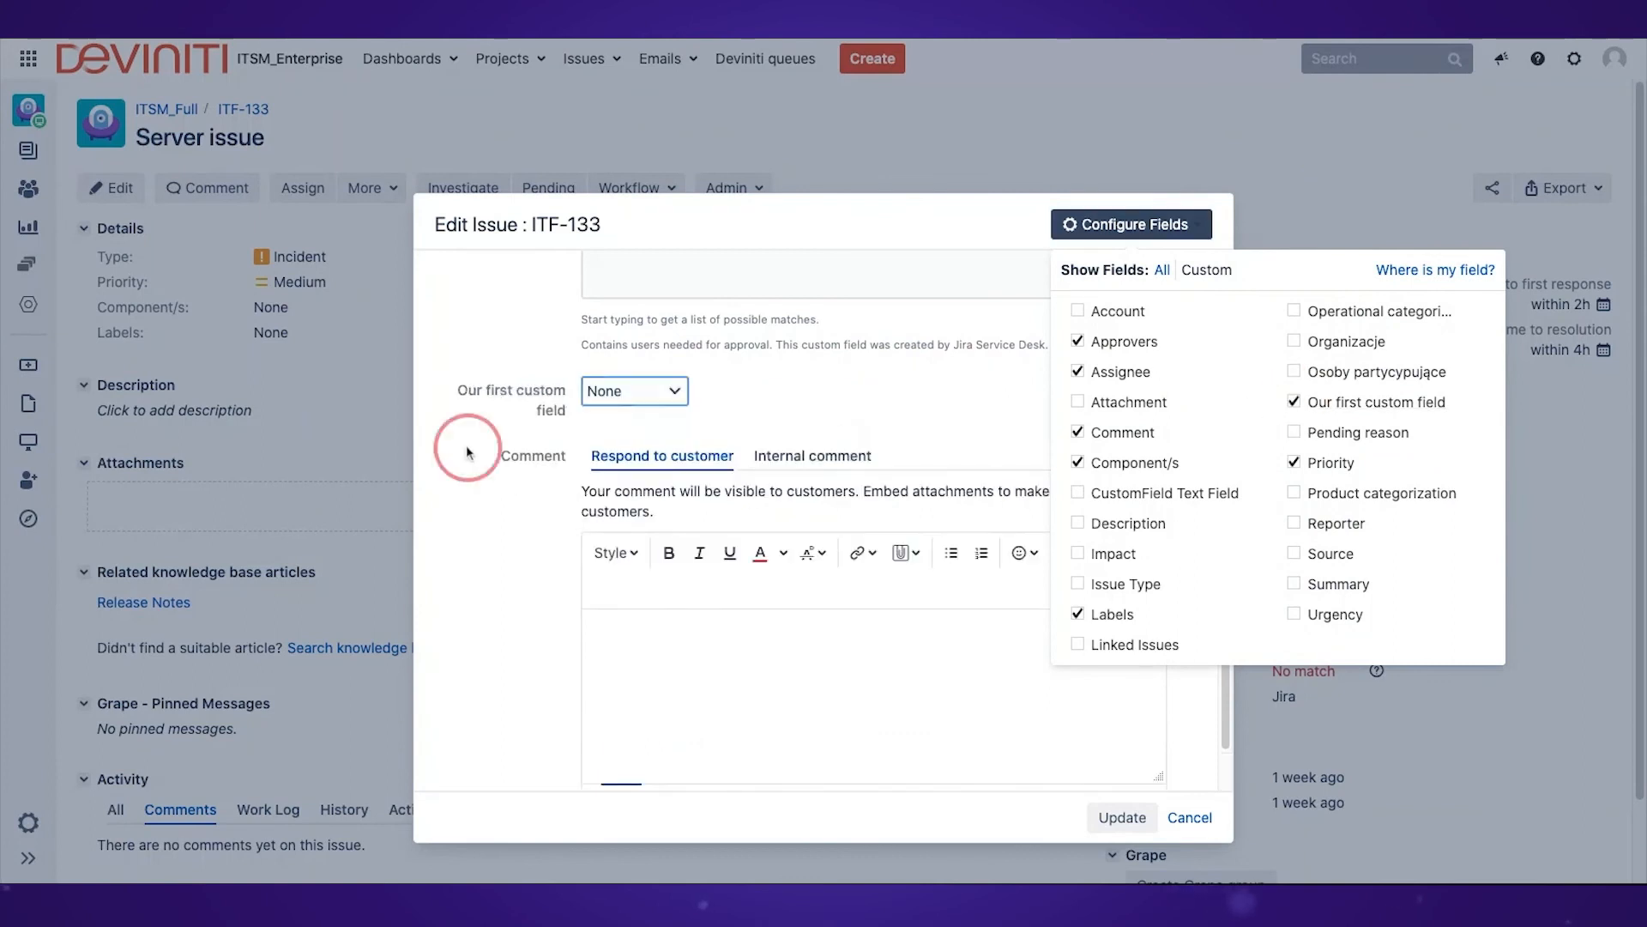
Set "Our first custom field" to "First one" and update the issue
{"action": "left_click", "coordinate": [606, 419]}
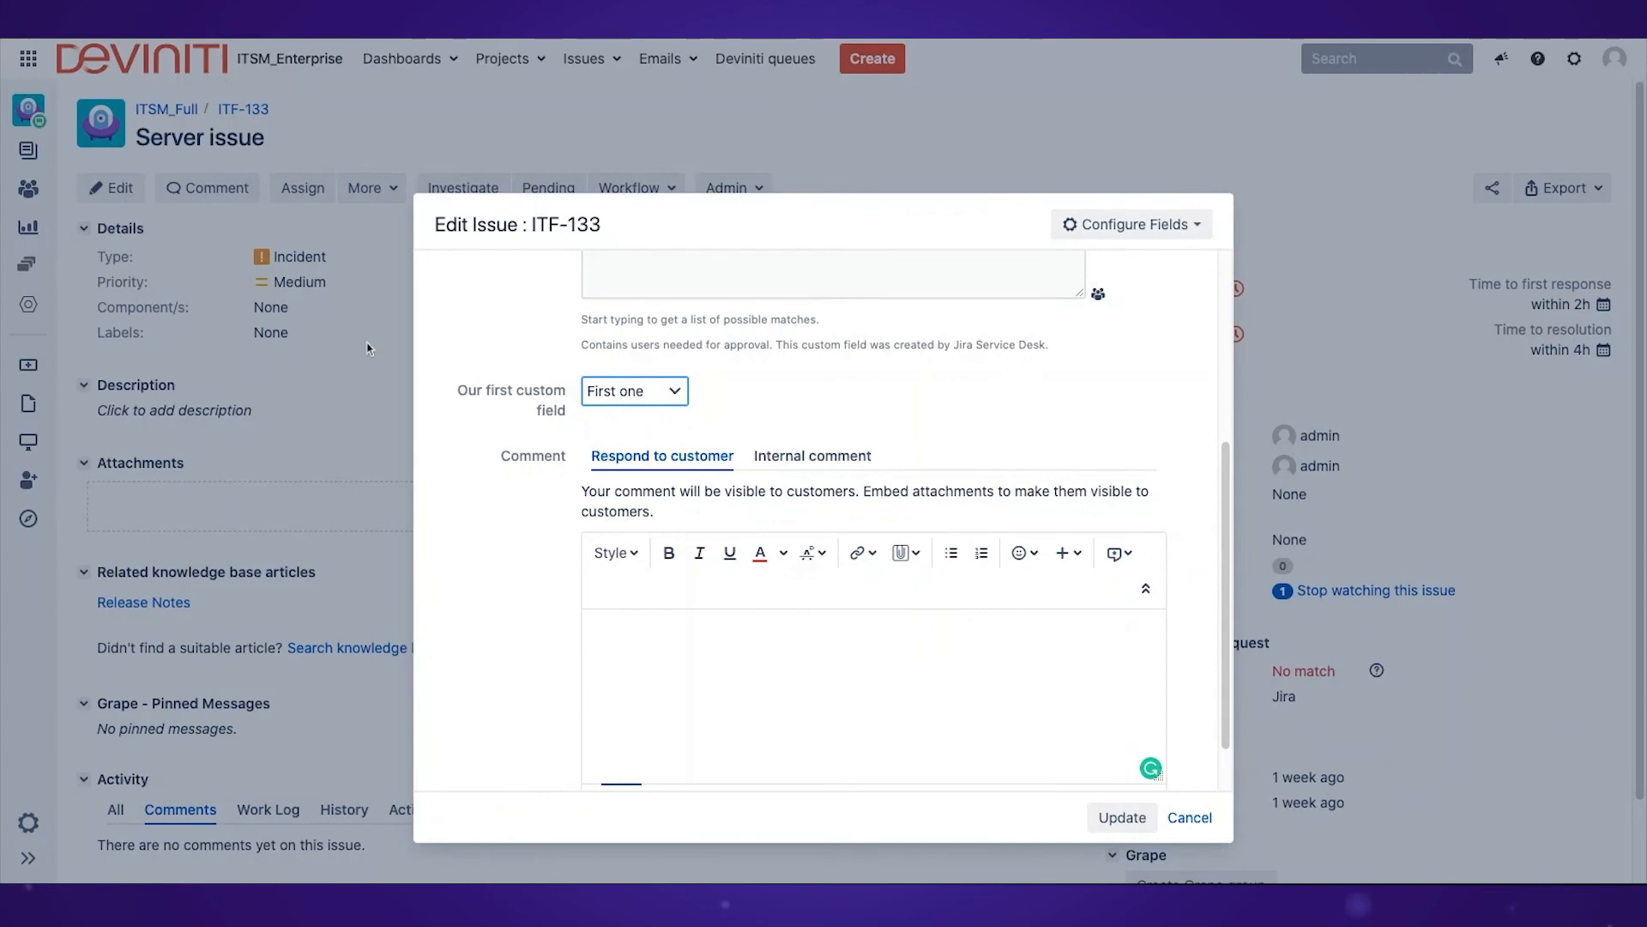
{"action": "left_click", "coordinate": [1123, 817]}
{"action": "left_click_drag", "start_coordinate": [284, 361], "coordinate": [265, 360]}
{"action": "left_click", "coordinate": [464, 369]}
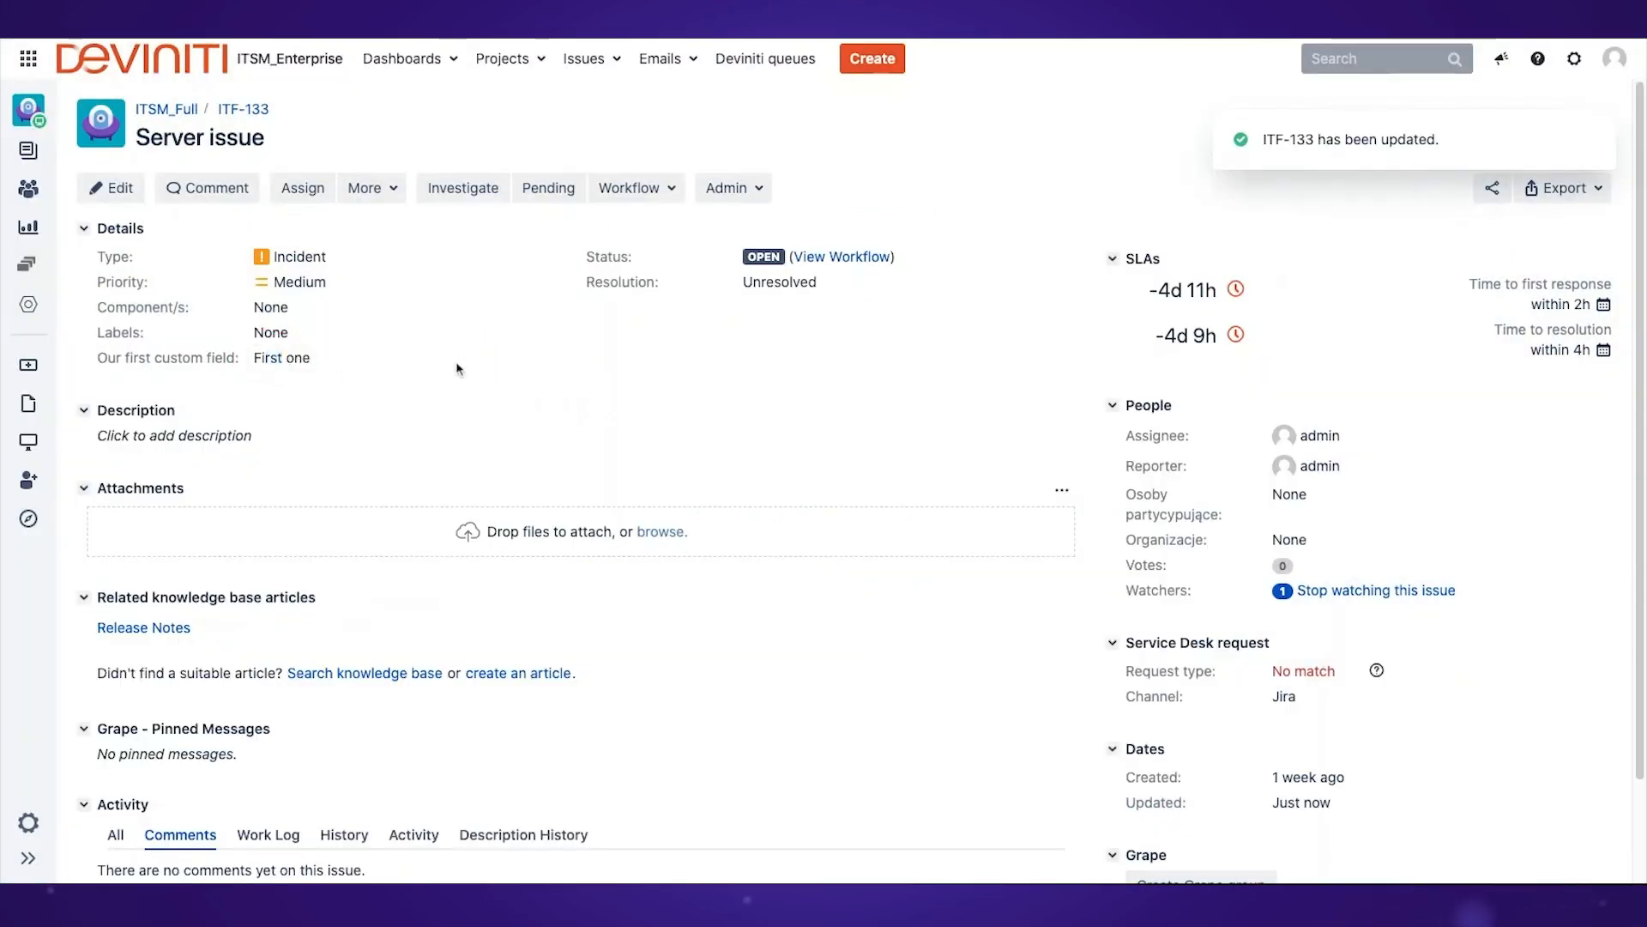